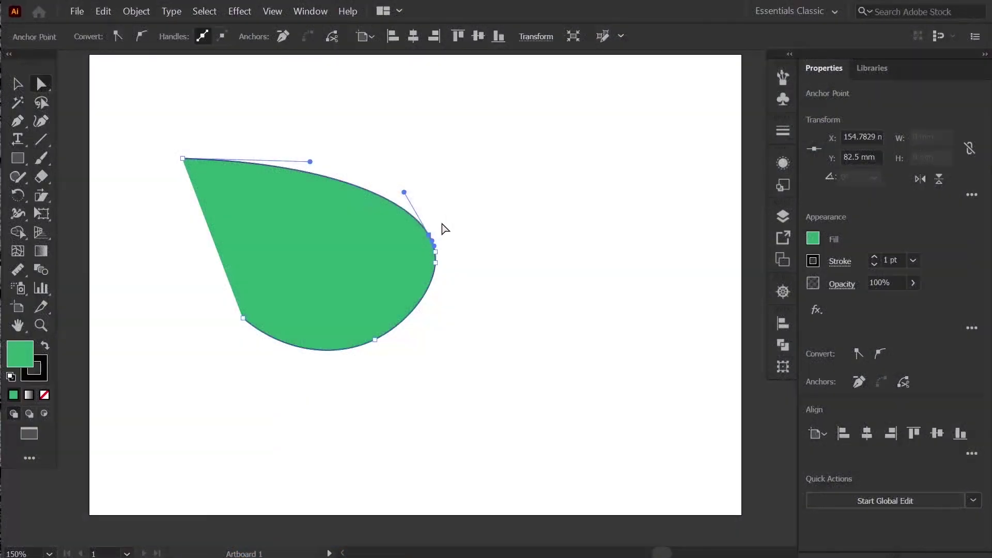
Step: Select another anchor on the leaf's edge and drag the segment below it outward into a bulge
left_click(436, 253)
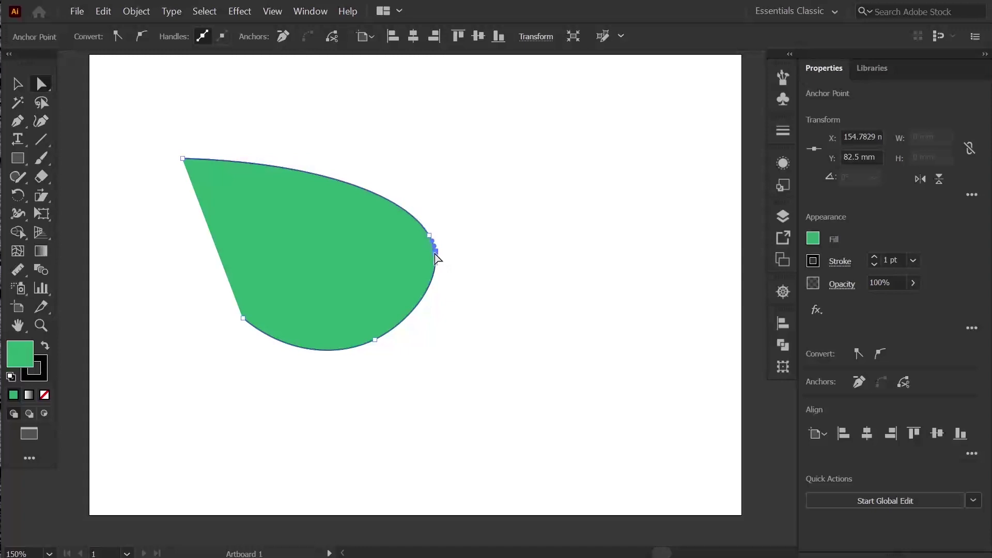
scroll(439, 260, "up", 8)
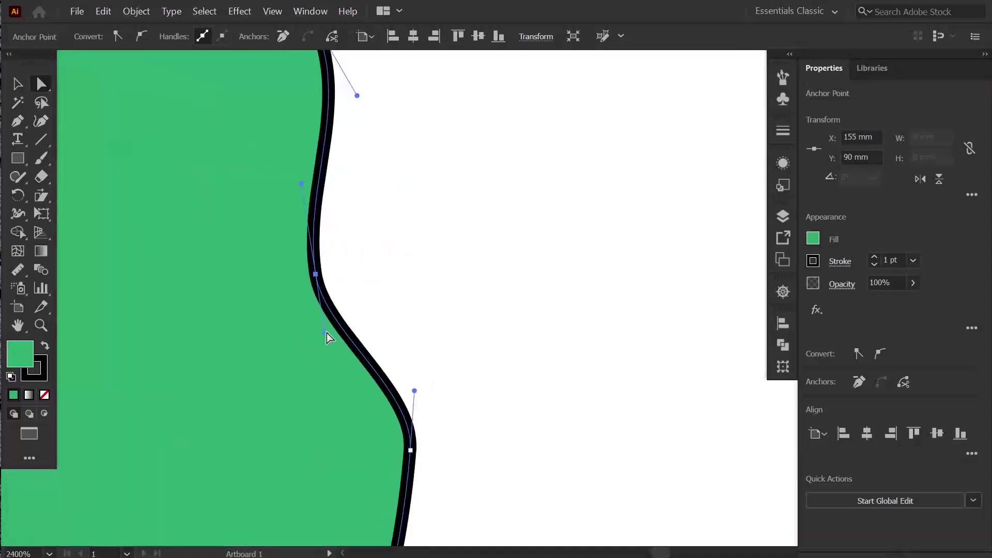
mouse_move(327, 336)
left_mouse_down()
mouse_move(362, 316)
mouse_move(352, 285)
left_mouse_up()
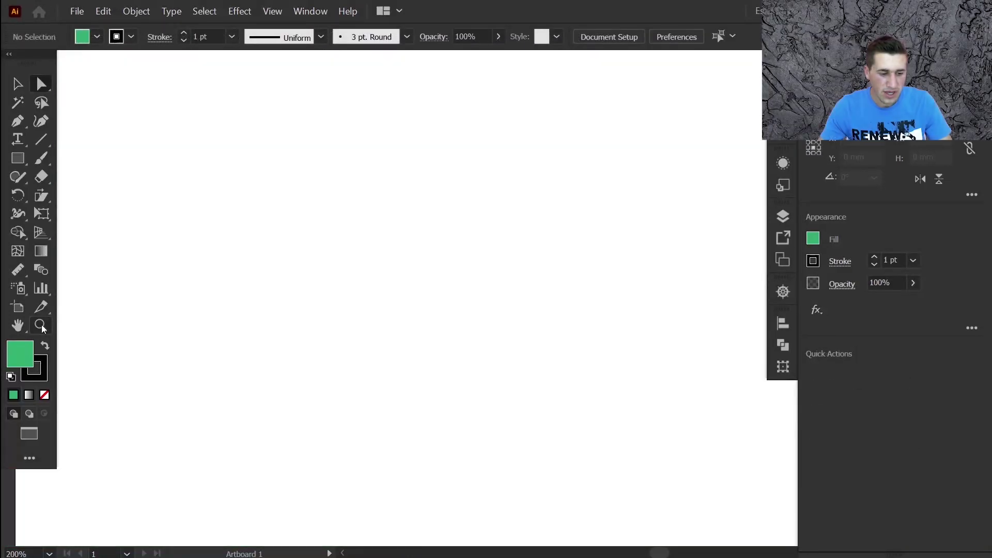
Step: With the Zoom tool (Z), zoom in once on the blank artboard, then zoom out twice
key("z")
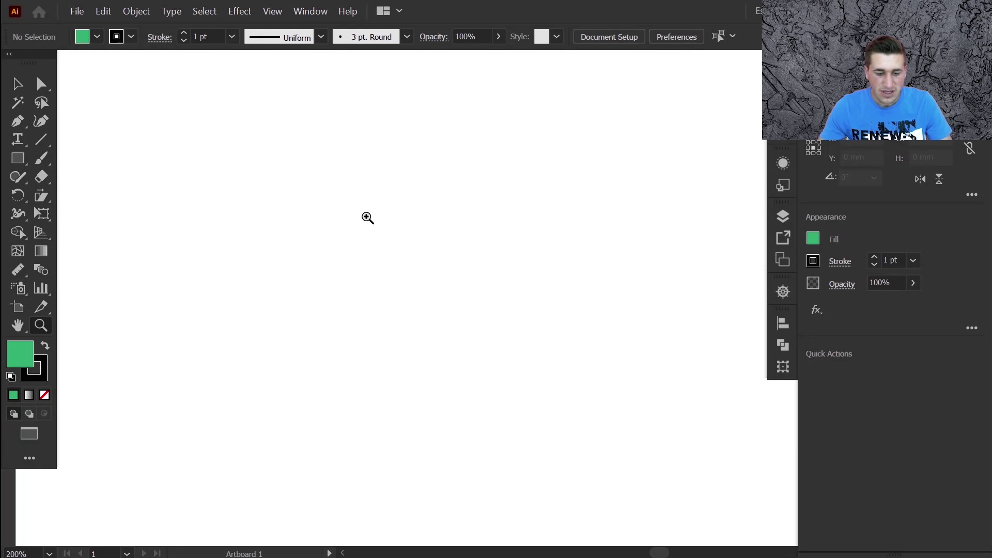
left_click(367, 218)
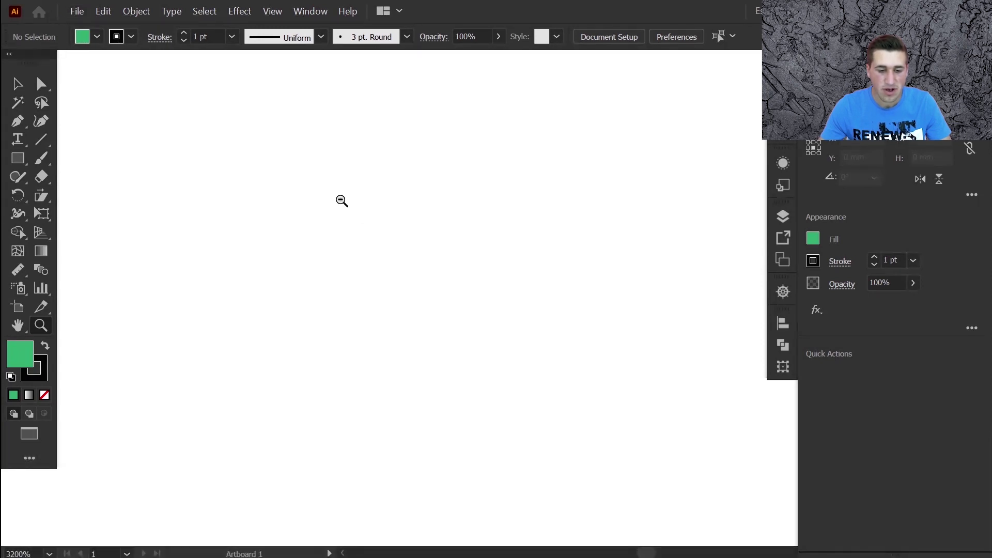
left_click(341, 200, "alt")
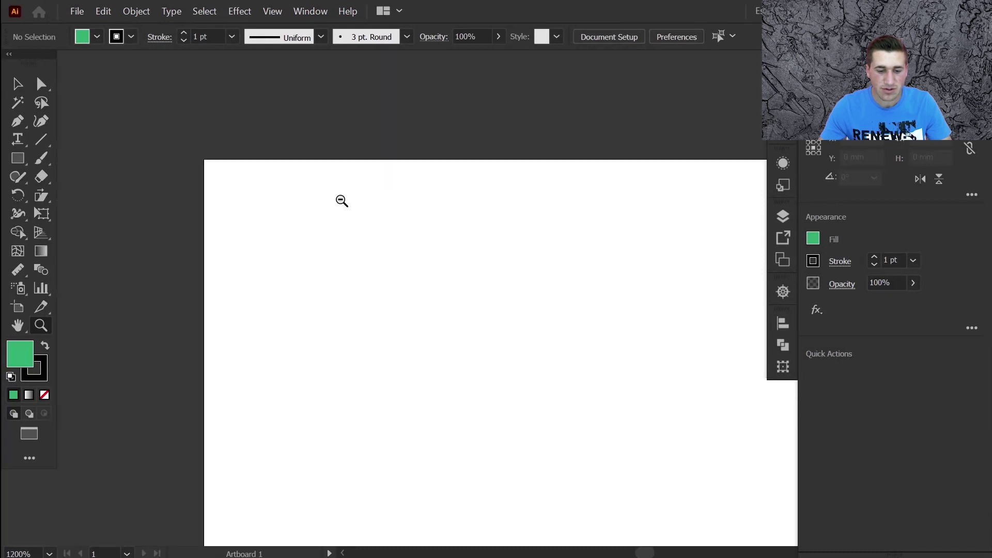
left_click(341, 200, "alt")
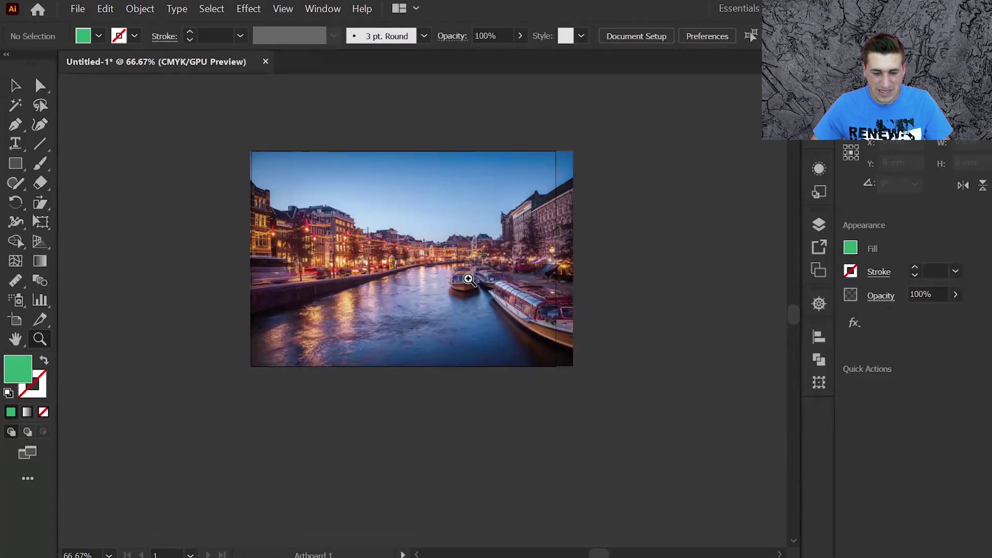
Step: Zoom three steps into the boats, close in on a boat's window, then scroll back out
left_click(466, 281)
left_click(464, 278)
left_click(461, 276)
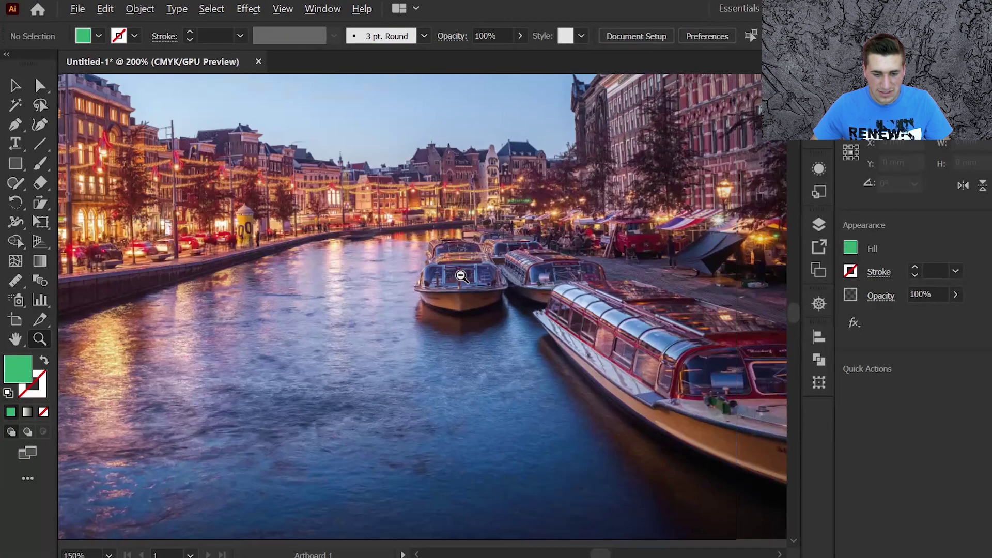
left_click_drag(461, 275, 460, 272)
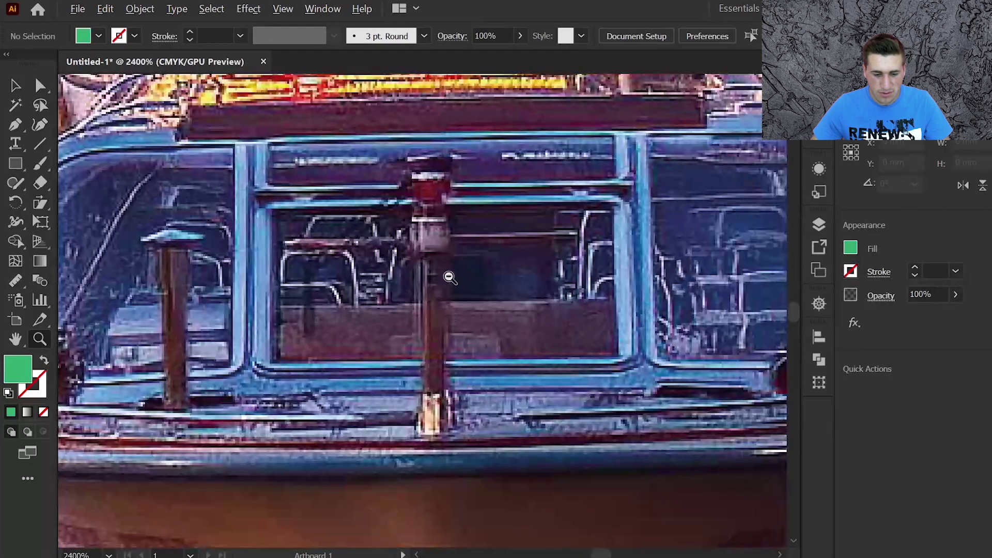
scroll(415, 252, "down", 10)
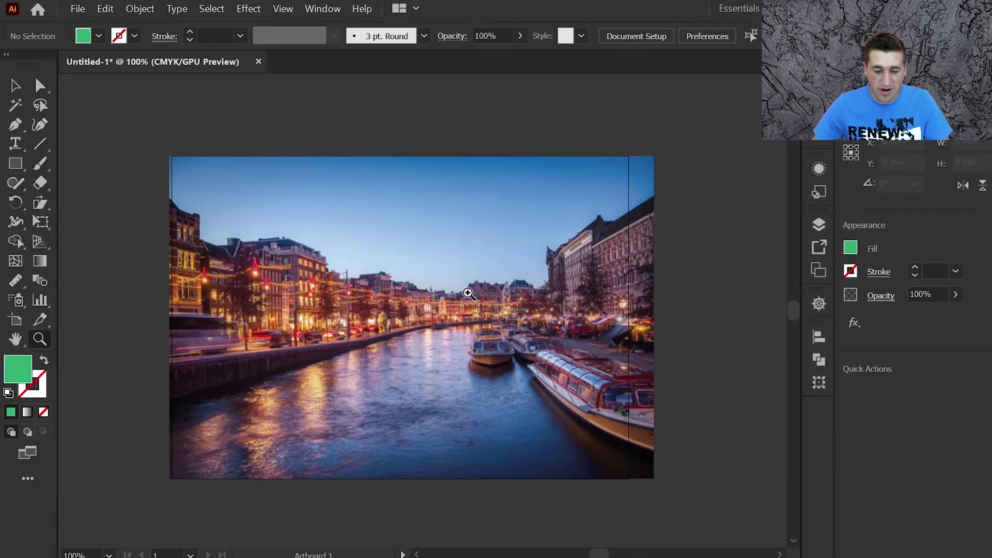
Step: Drag-zoom smoothly into the canal photo until the buildings fill the view
left_click_drag(439, 269, 438, 269)
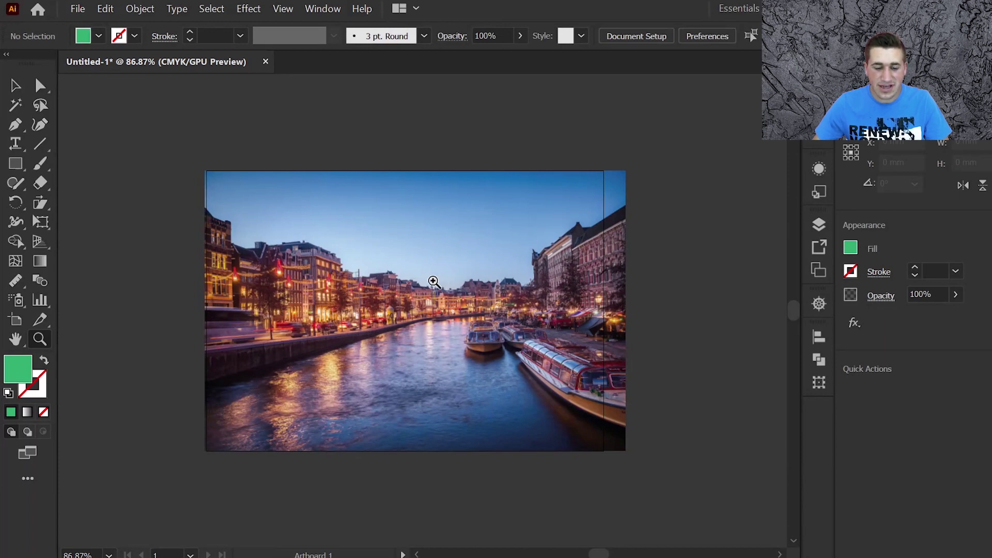
left_click_drag(415, 277, 442, 281)
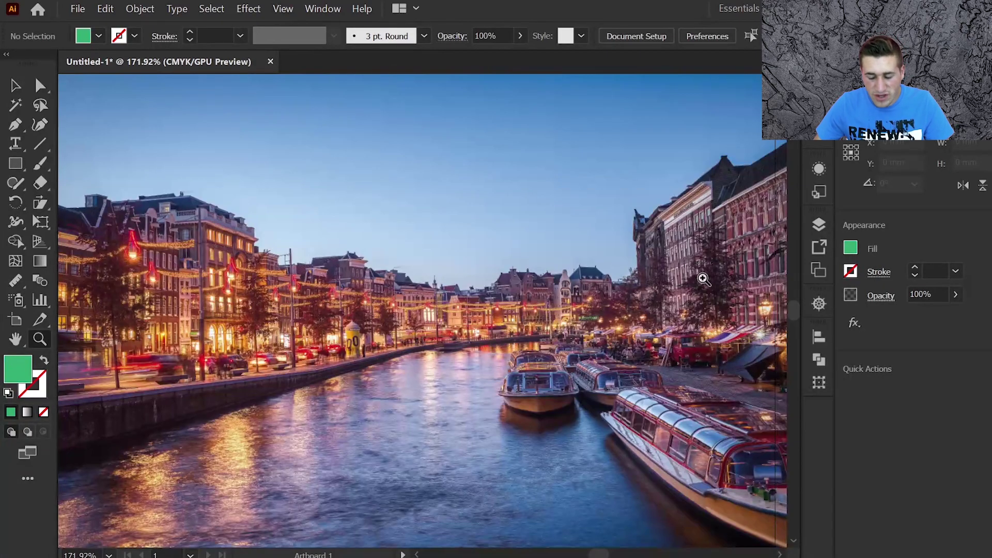
left_click_drag(389, 284, 327, 102)
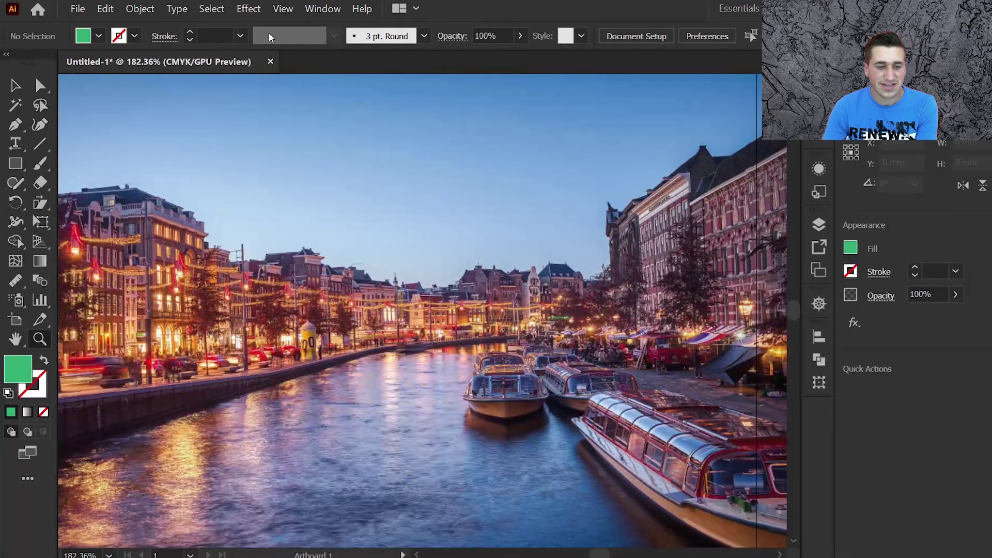
Step: Open the View menu to review the display preview options
left_click(283, 10)
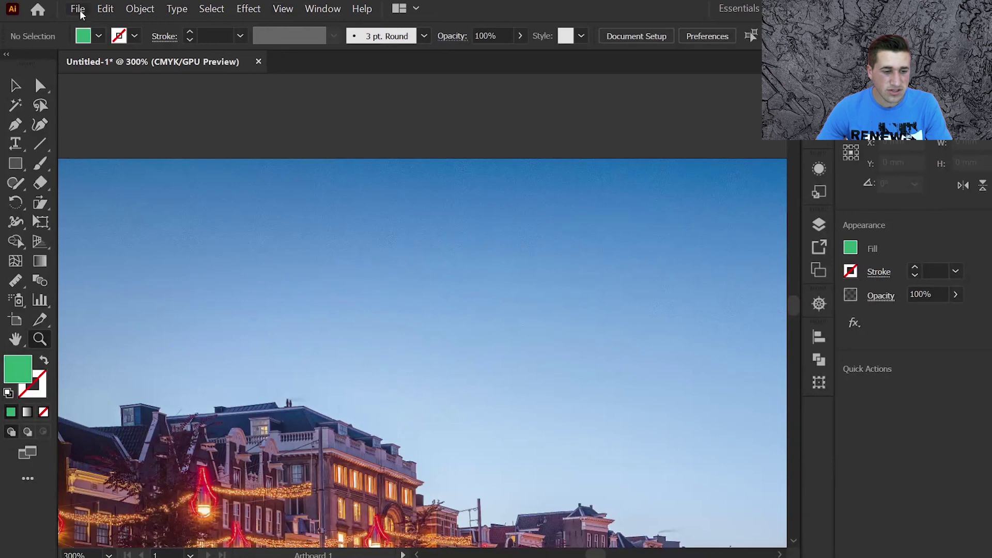
Step: Open Edit > Preferences > Performance and toggle GPU Performance off and back on
left_click(105, 12)
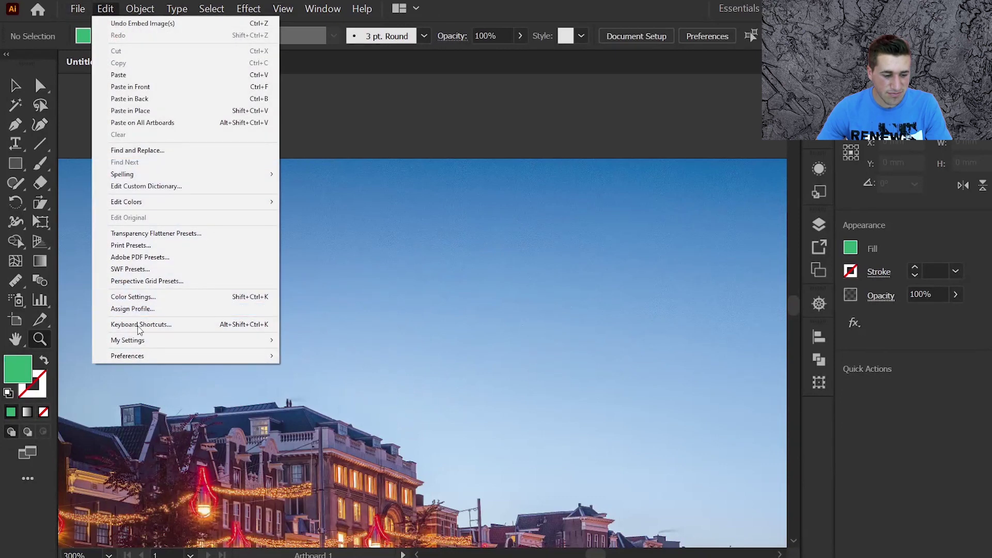
mouse_move(148, 357)
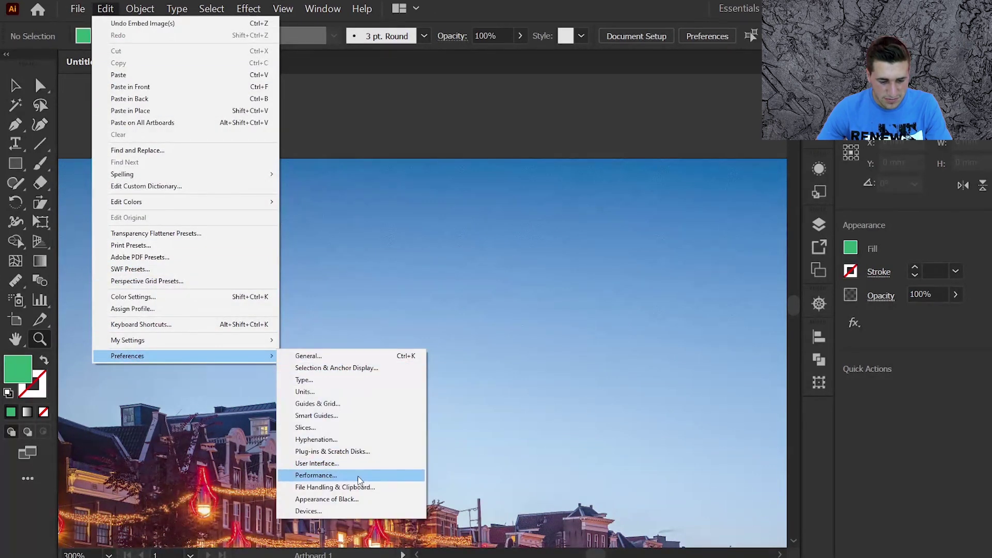
left_click(352, 477)
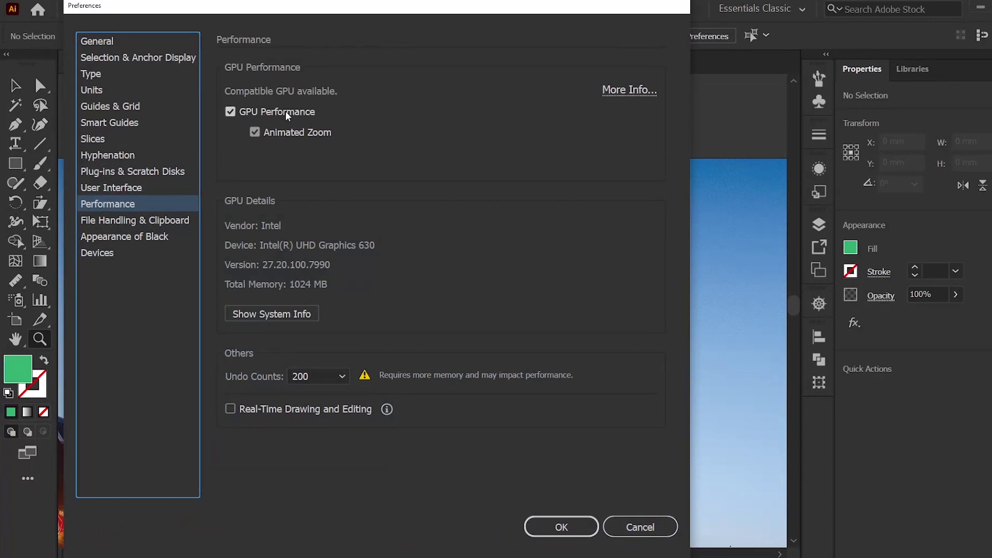
left_click(230, 112)
left_click(230, 112)
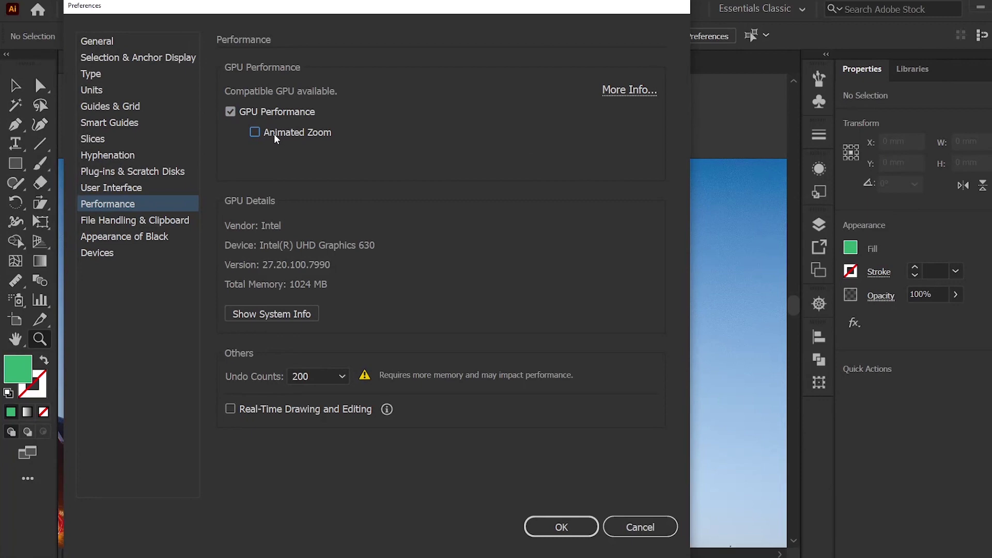
Step: Confirm the Performance preferences and switch the display to CPU Preview
left_click(561, 527)
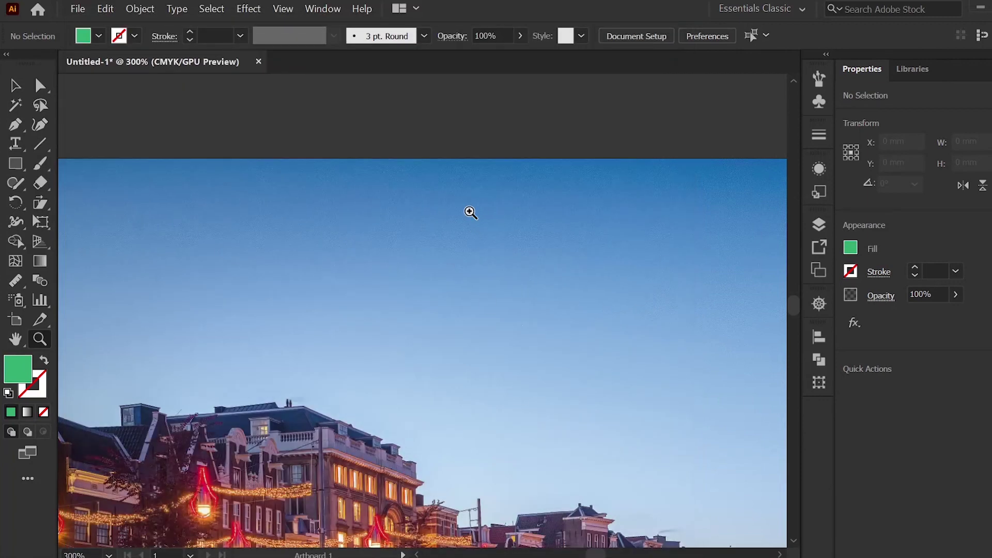
scroll(469, 212, "down", 5)
left_click(247, 9)
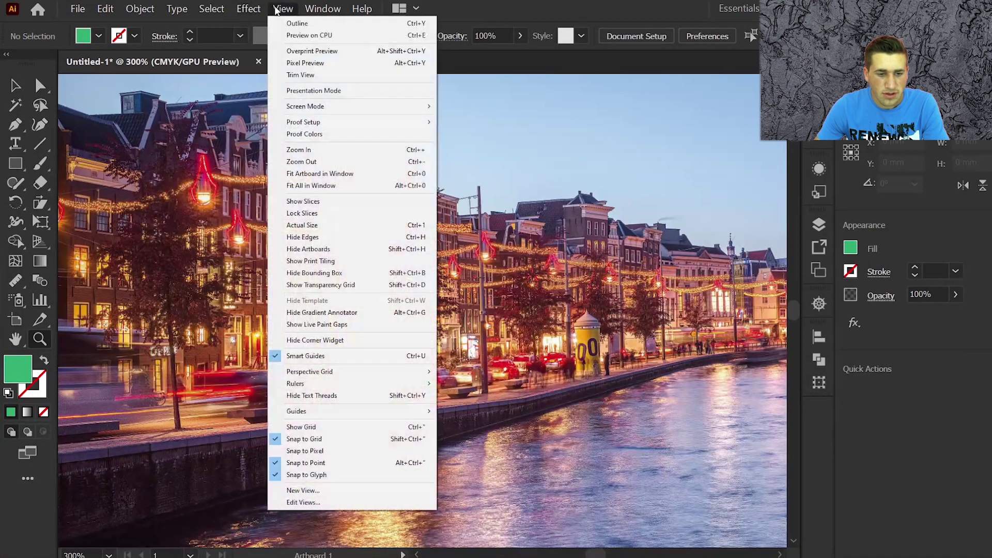
left_click(352, 37)
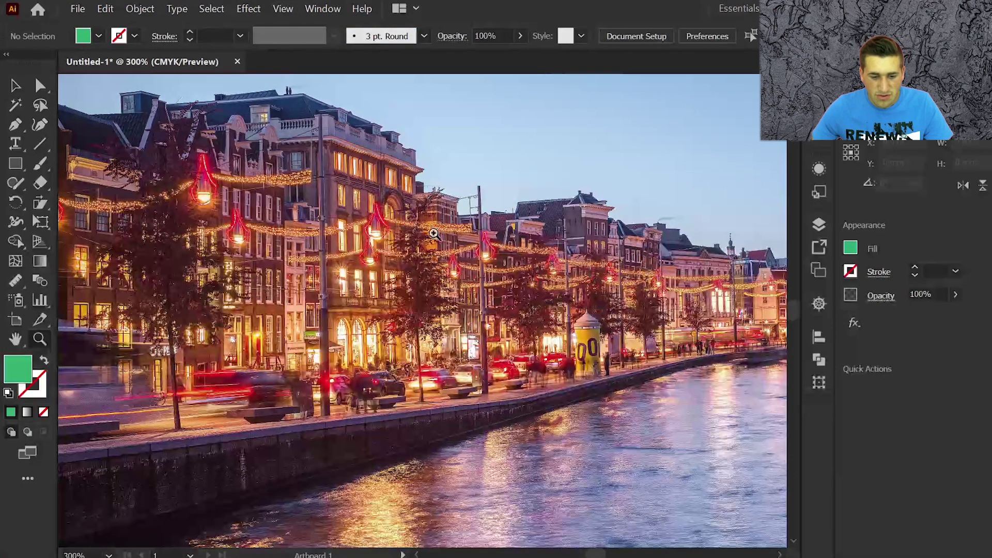
Step: Marquee-zoom into an area of the street, then a smaller area, then deep into the tiny spire
left_click_drag(557, 305, 770, 469)
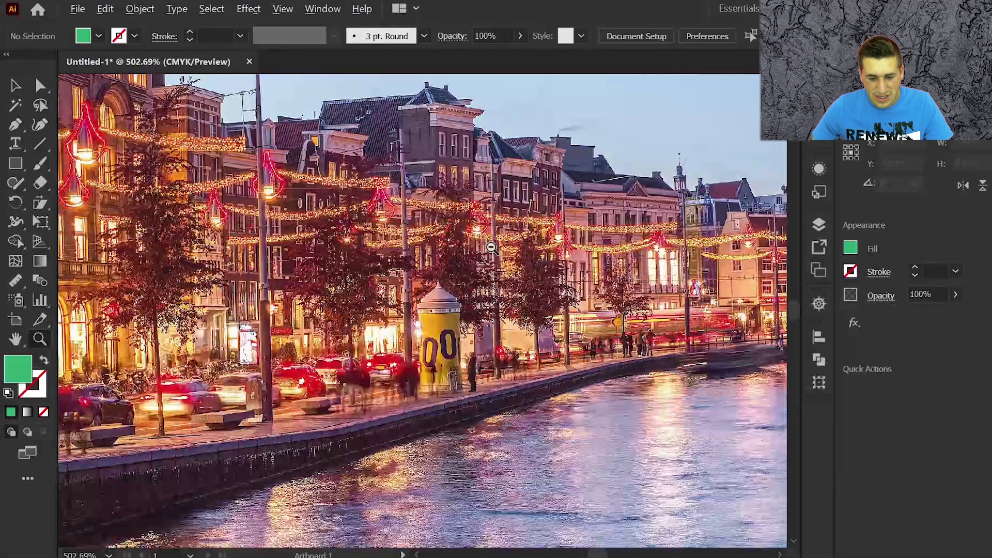
scroll(492, 247, "down", 8)
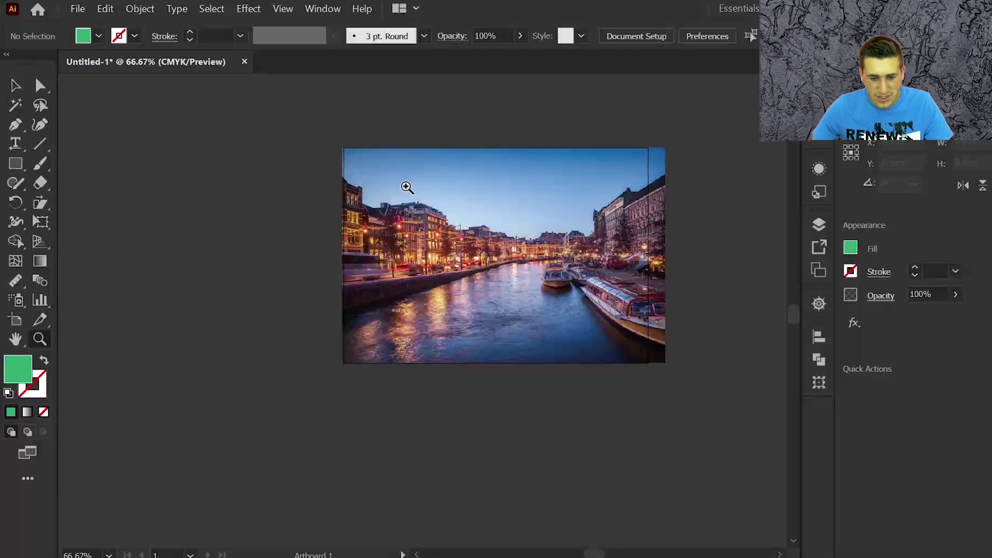
left_click_drag(391, 173, 616, 333)
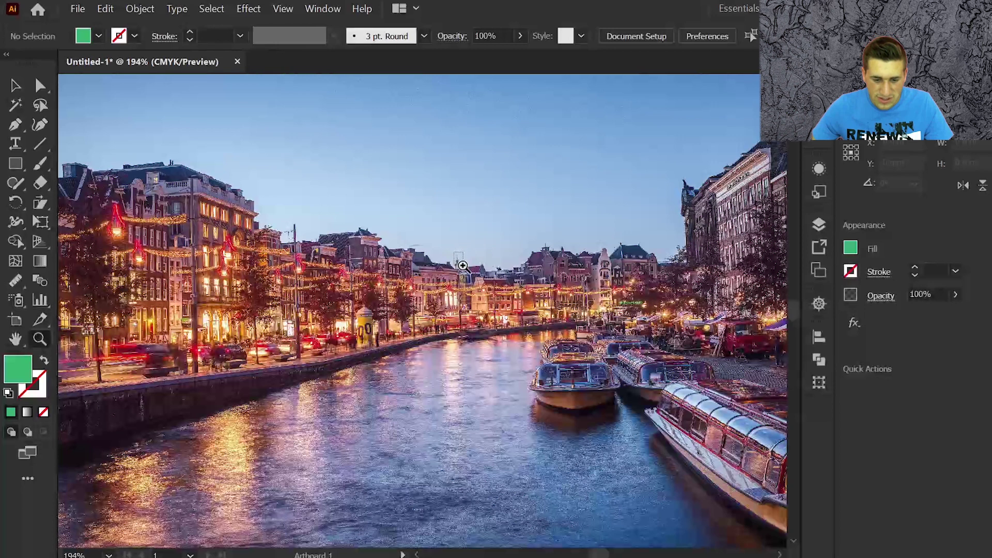
left_click_drag(454, 252, 462, 266)
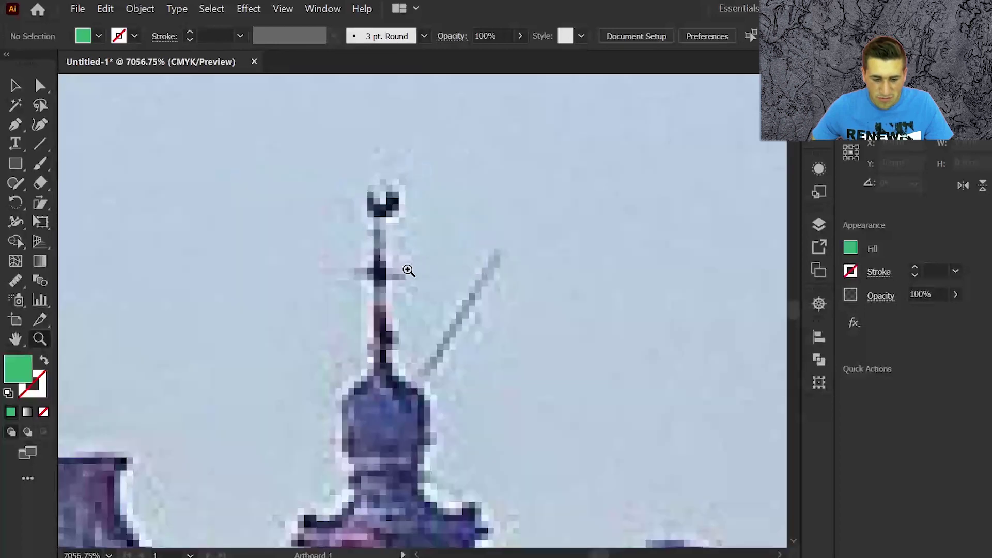
Step: Return the canal photo to 100% with Ctrl+1, then zoom out to 50%
key("ctrl+1")
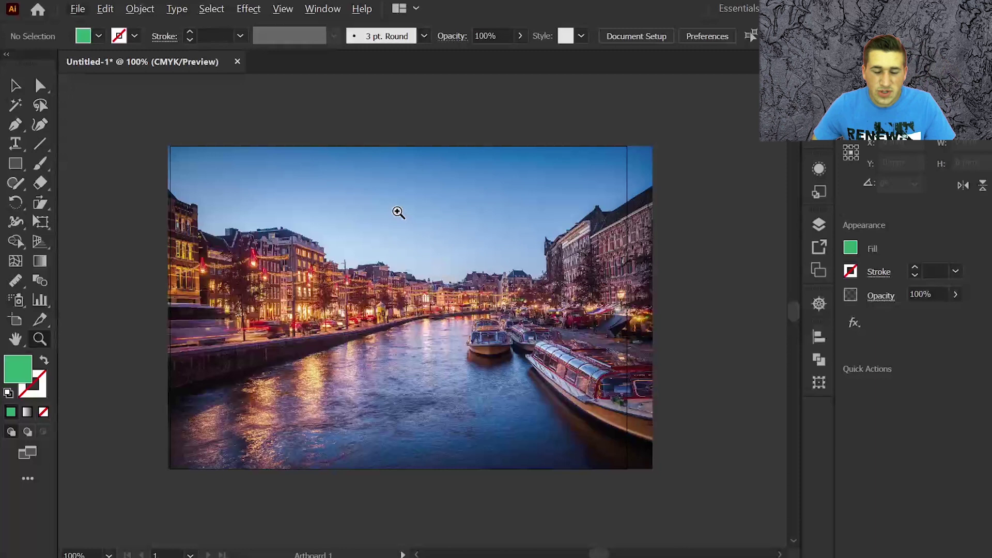
left_click_drag(394, 203, 470, 258)
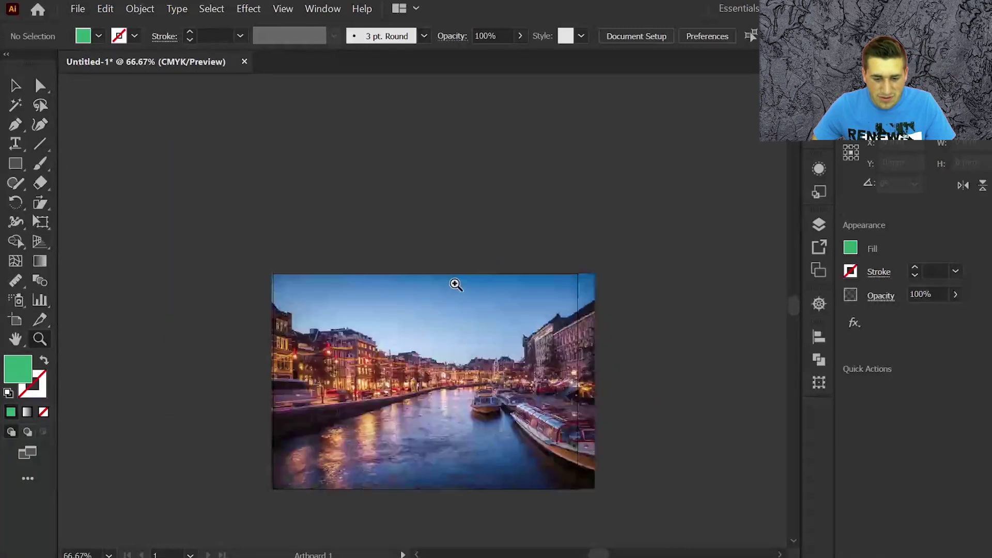
left_click_drag(263, 261, 636, 503)
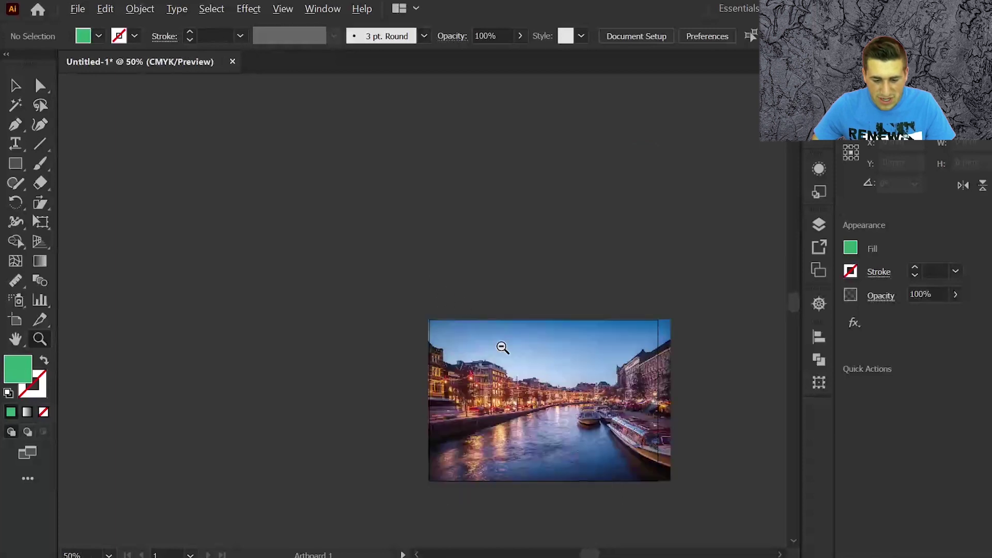
Step: Zoom out to 33.33% around the photo, then return to the Selection tool
left_click(509, 345, "alt")
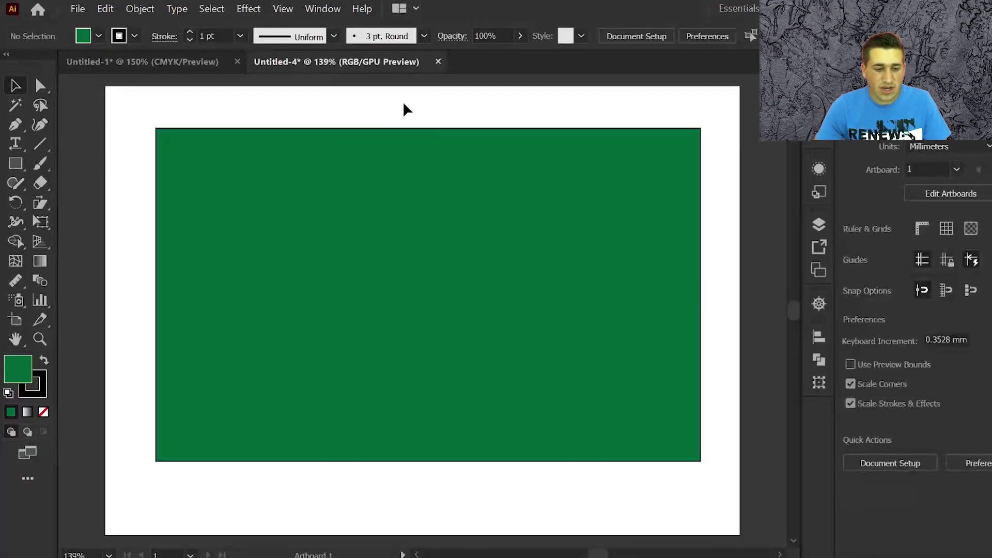
left_click(37, 341)
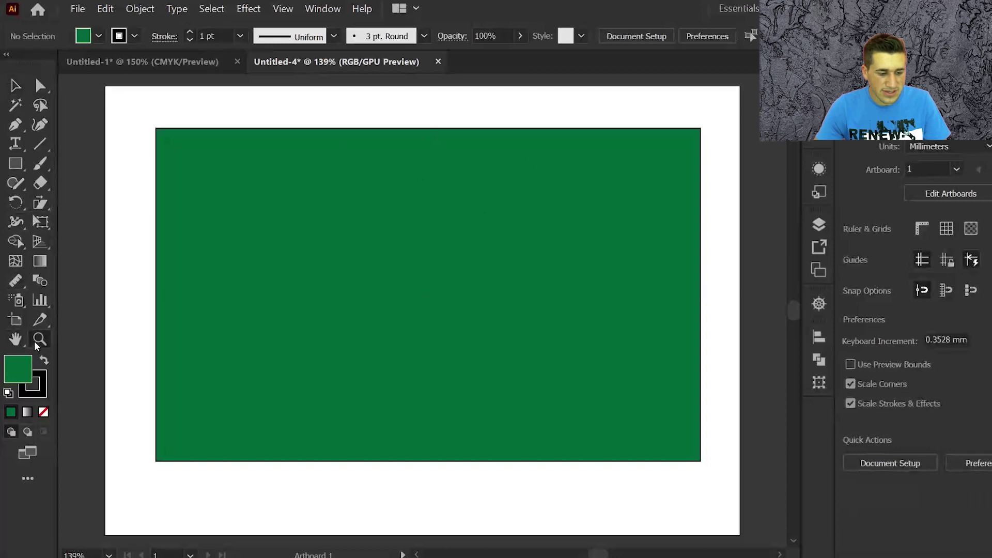
left_click(15, 86)
Step: Zoom in three steps on the green rectangle using the right-click Zoom In command
right_click(392, 226)
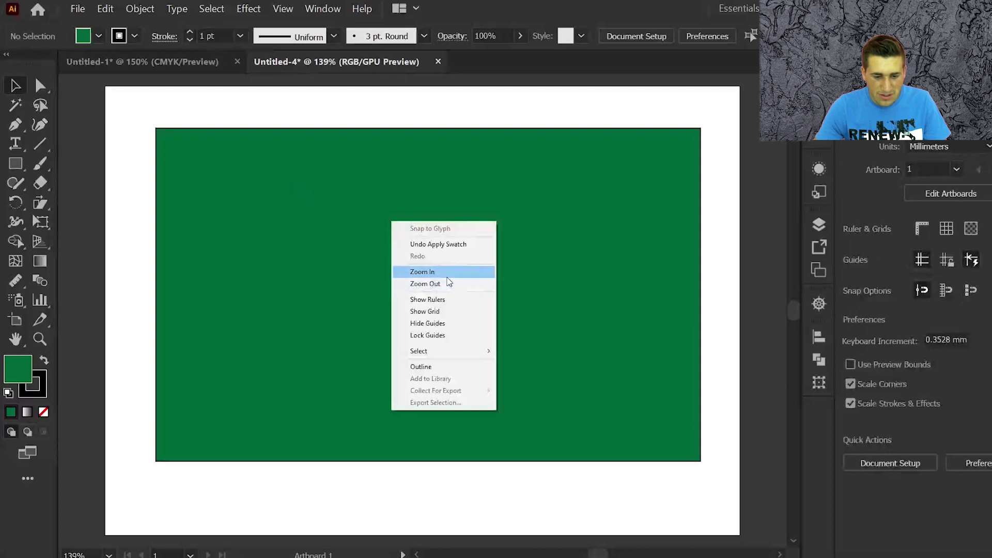
left_click(448, 278)
right_click(447, 281)
left_click(482, 327)
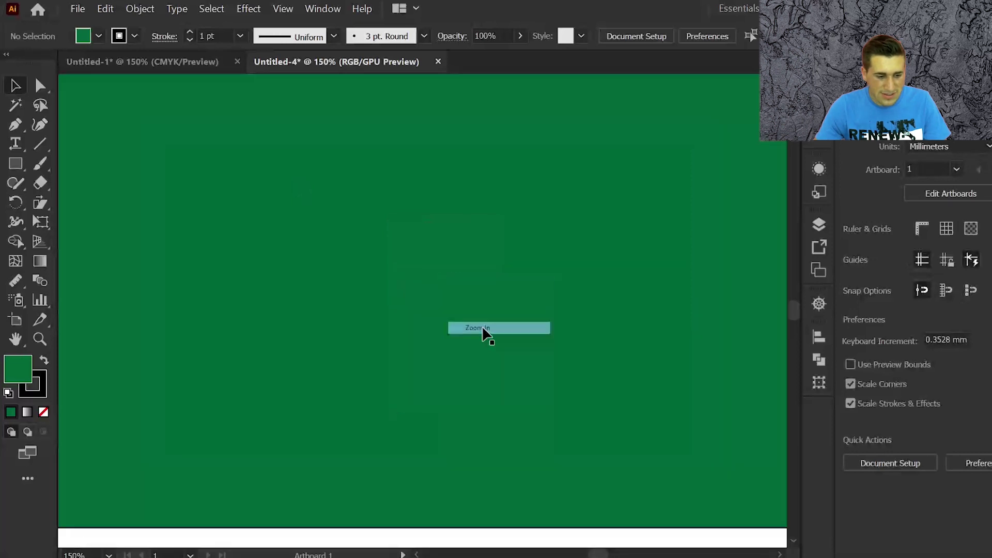
right_click(363, 262)
left_click(411, 309)
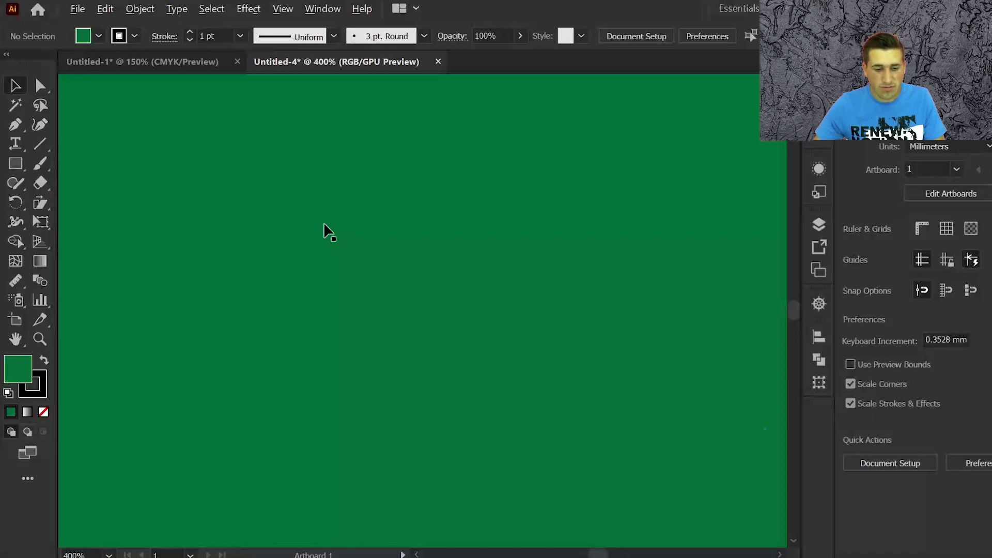
Step: Jump the zoom to 3200% on the rectangle, then scroll-zoom out and in repeatedly
key("ctrl+equal")
key("ctrl+equal")
key("ctrl+equal")
key("ctrl+equal")
key("ctrl+equal")
key("ctrl+equal")
scroll(329, 232, "down", 10, "alt")
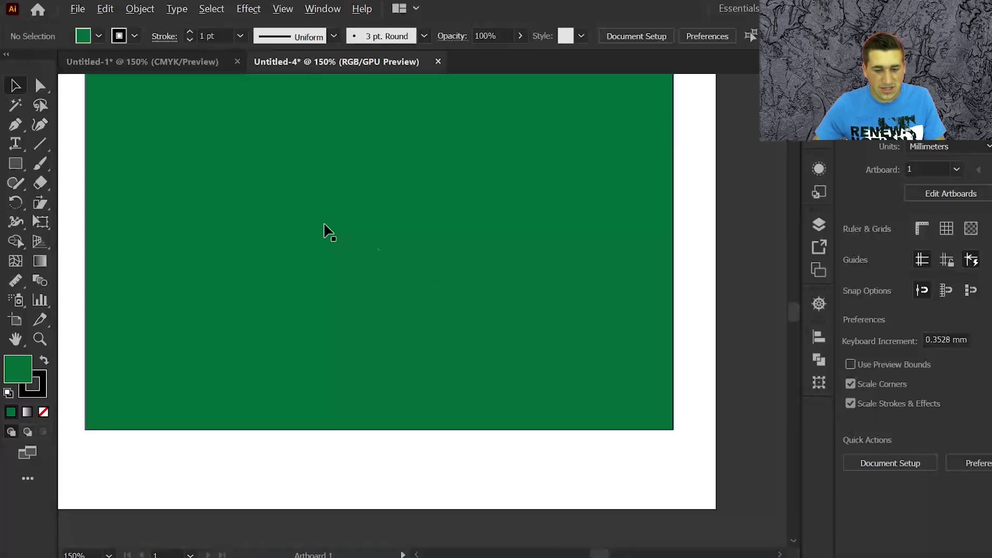
scroll(329, 233, "up", 5)
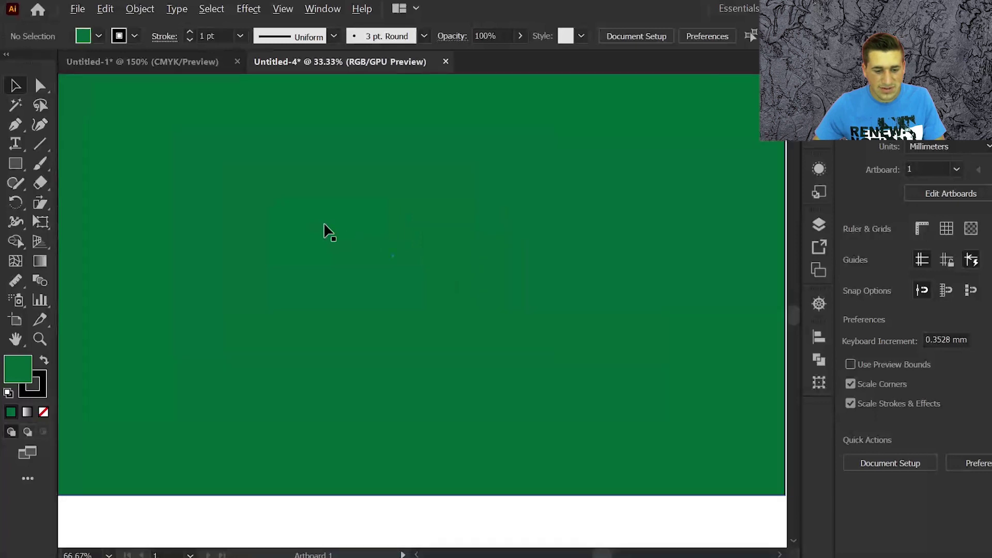
scroll(329, 233, "down", 2)
scroll(329, 233, "down", 2)
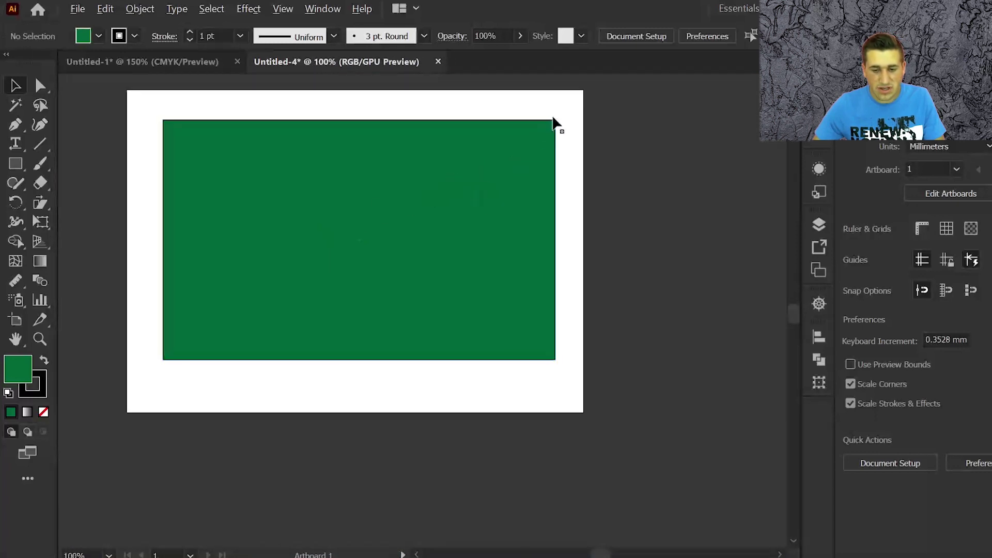
scroll(553, 125, "up", 1)
scroll(553, 125, "up", 8)
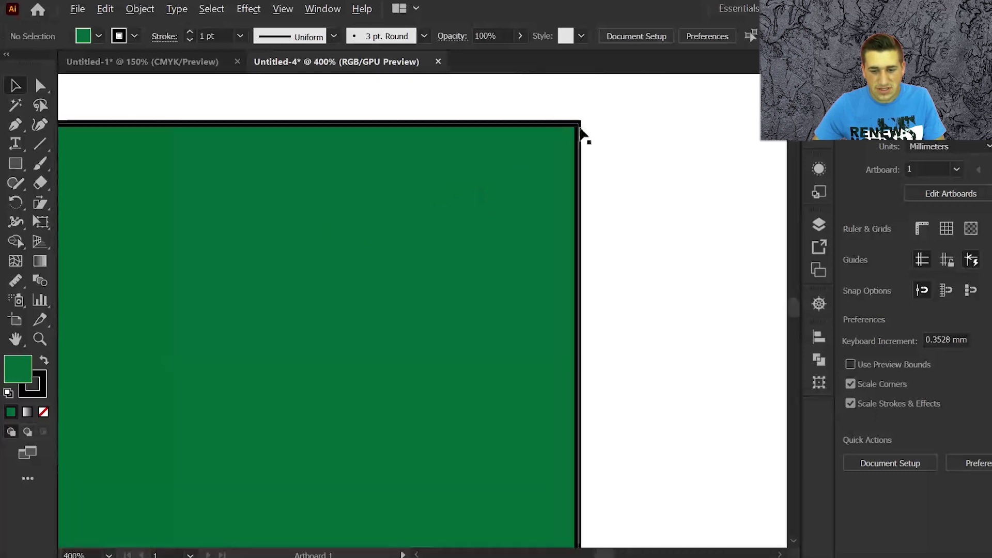
scroll(583, 129, "up", 4)
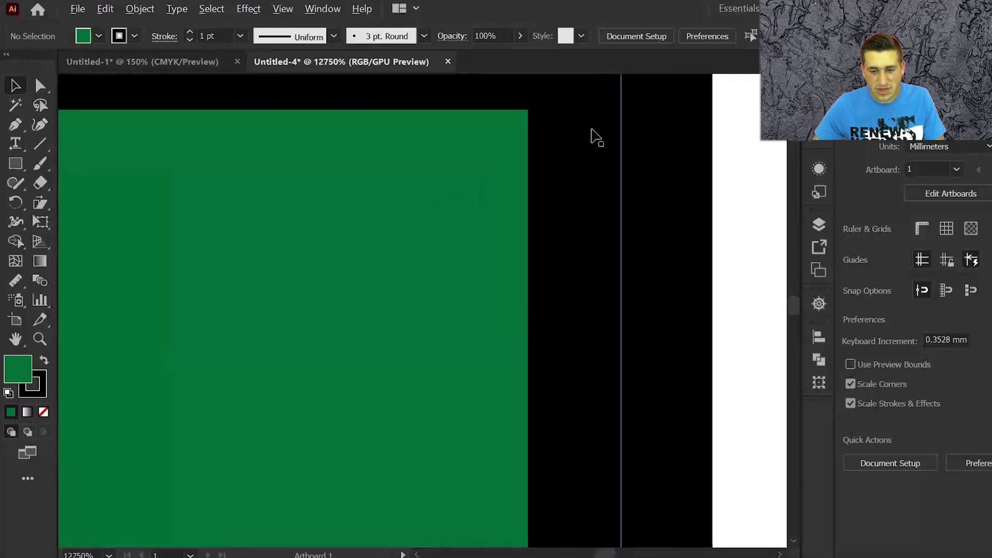
scroll(594, 137, "down", 3)
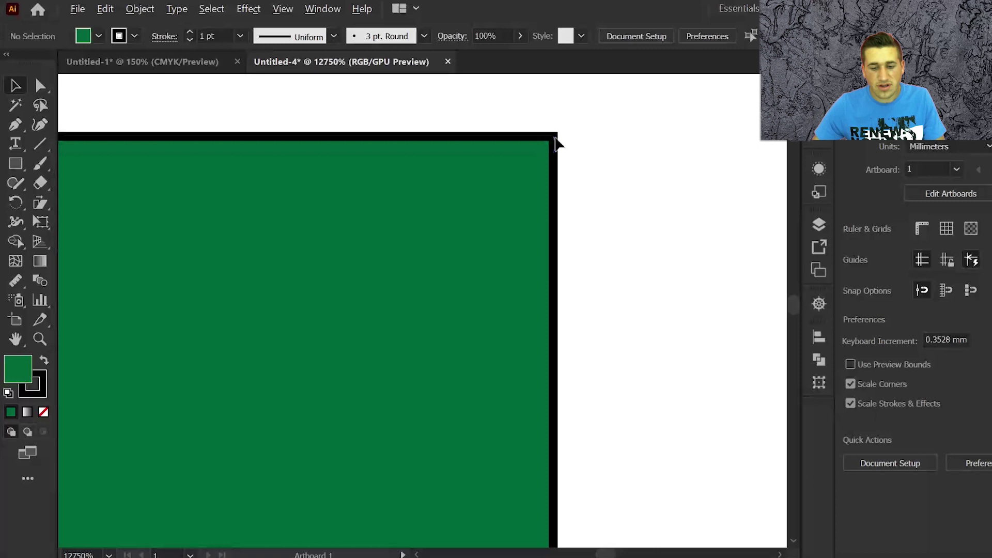
scroll(505, 183, "down", 10)
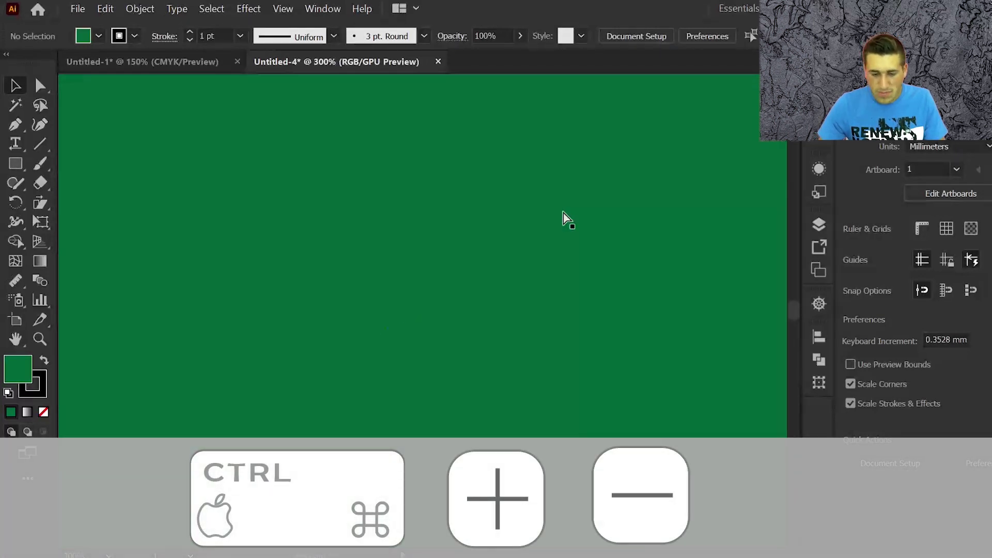
Step: Step the zoom between 300%, 100% and 200%, then fit the whole artboard in the window
key("ctrl+plus")
key("ctrl+minus")
key("ctrl+minus")
key("ctrl+minus")
key("ctrl+minus")
key("ctrl+minus")
key("ctrl+minus")
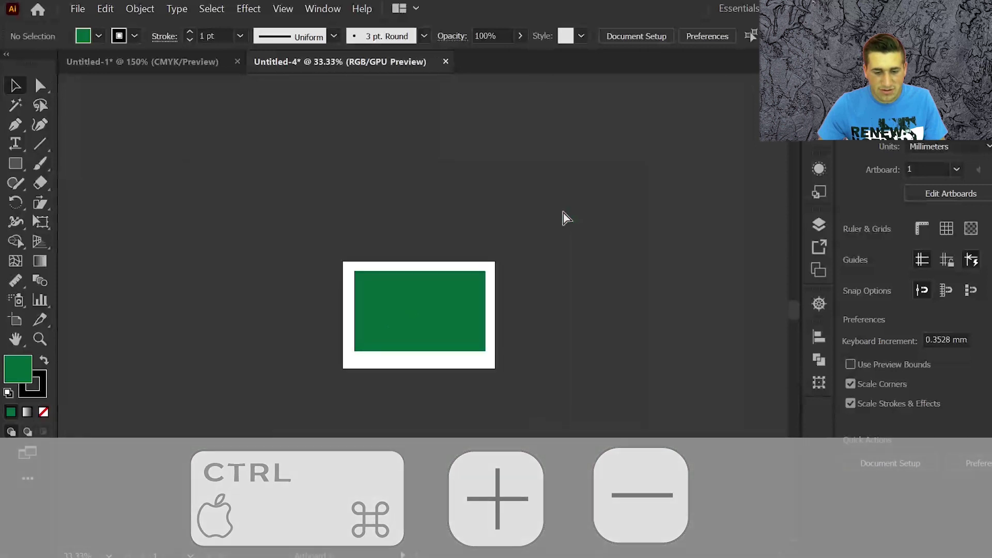
key("ctrl+plus")
key("ctrl+plus")
key("ctrl+plus")
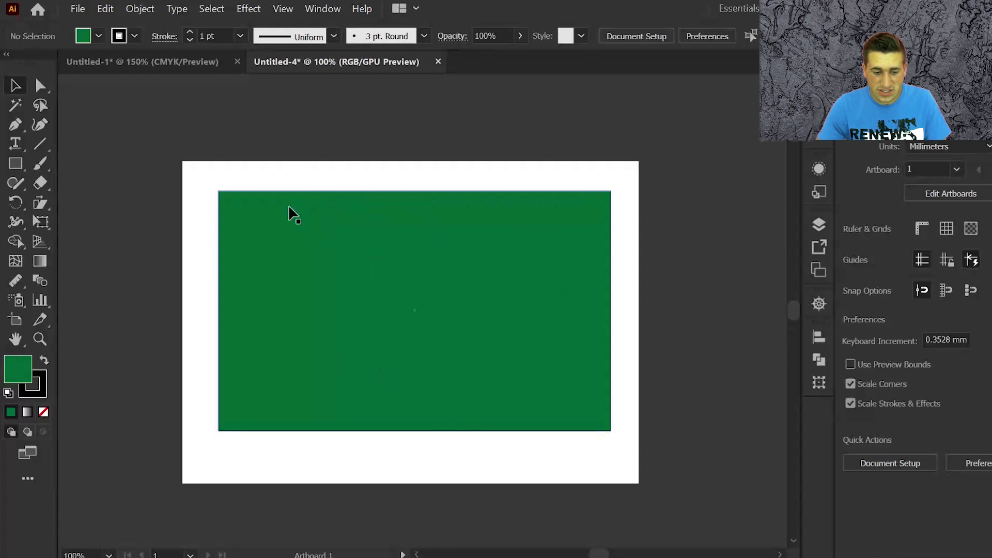
key("ctrl+plus")
key("ctrl+plus")
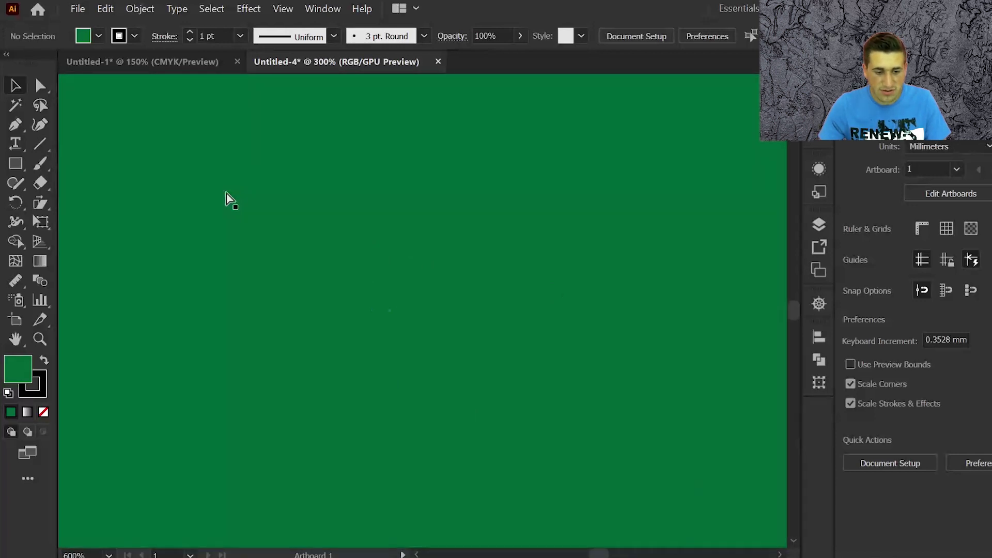
key("ctrl+0")
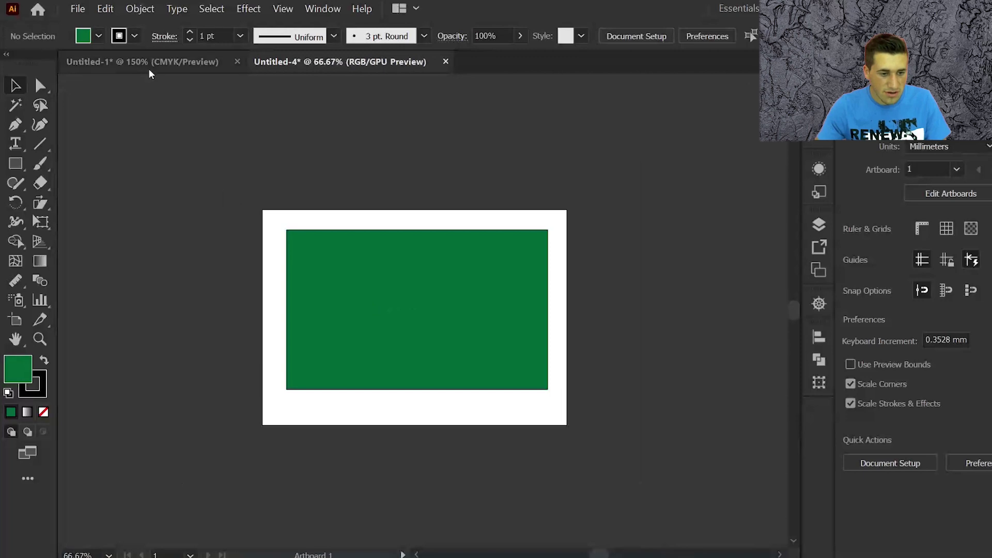
Step: Switch to the canal photo document, zoom to 600% and 800%, back to 150%, then fit it in view
left_click(149, 72)
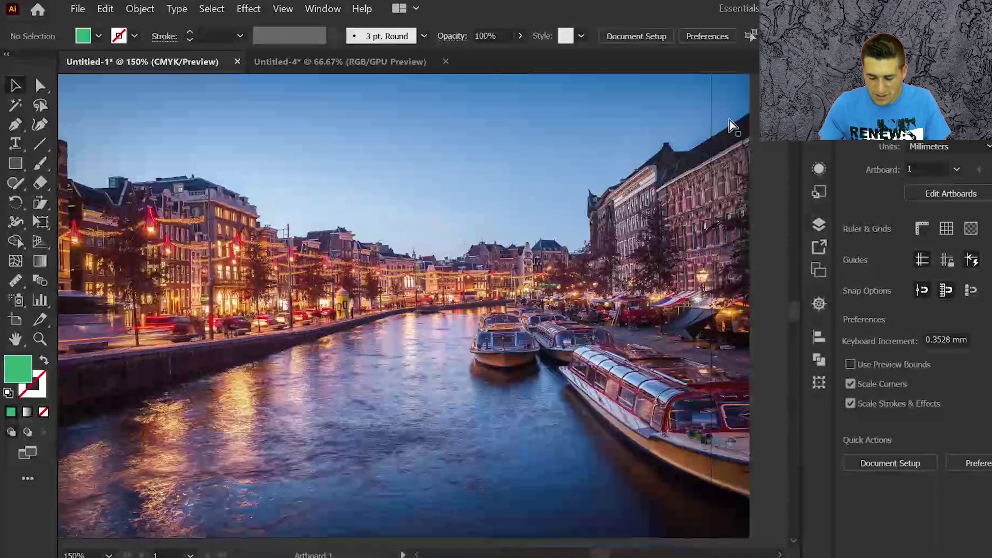
key("ctrl+plus")
key("ctrl+plus")
key("ctrl+plus")
key("ctrl+plus")
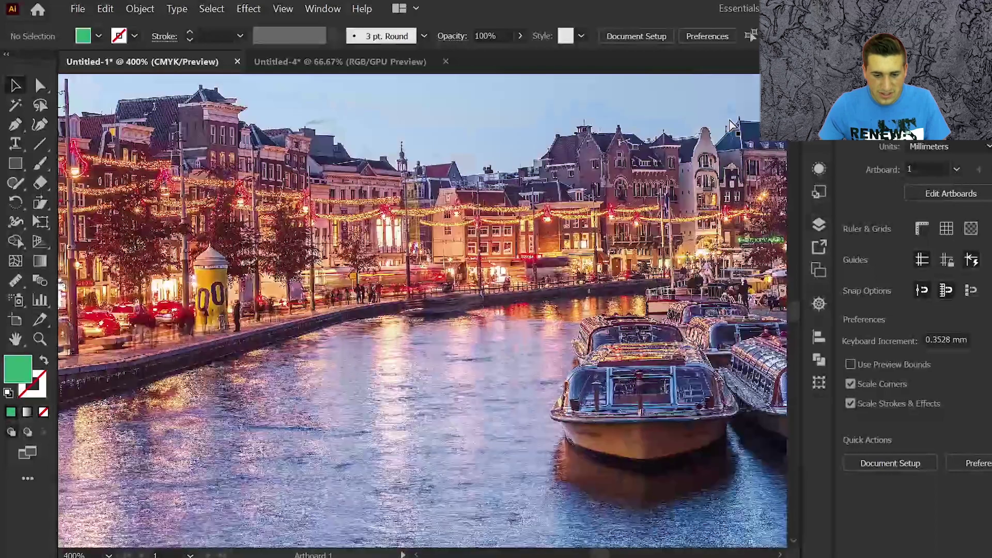
key("ctrl+plus")
key("ctrl+minus")
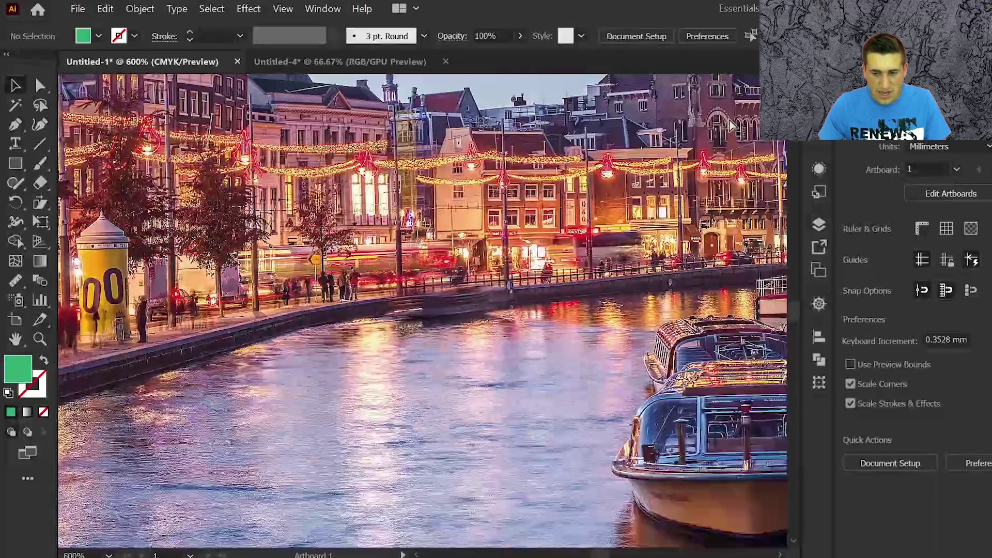
key("ctrl+minus")
key("ctrl+minus")
key("ctrl+minus")
key("ctrl+minus")
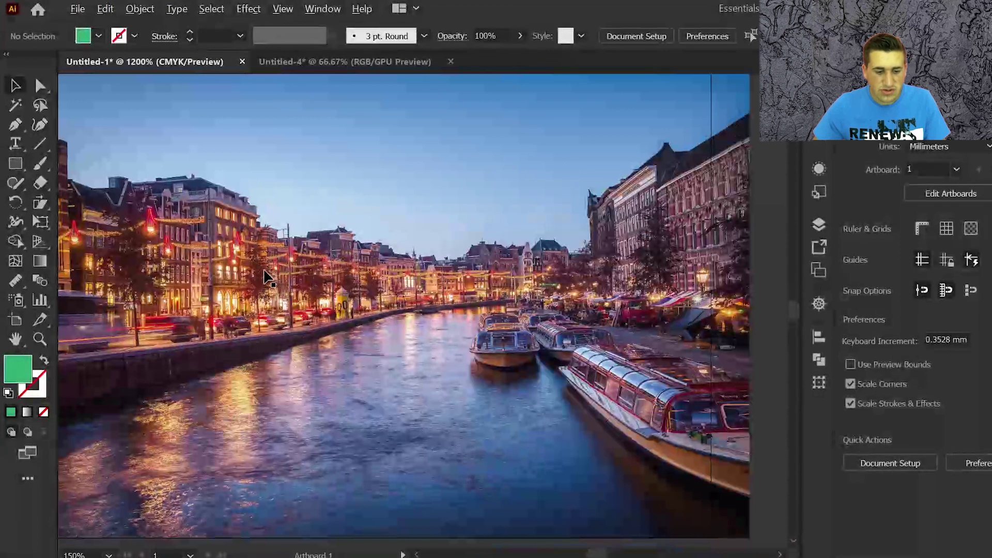
scroll(269, 281, "up", 3)
key("ctrl+0")
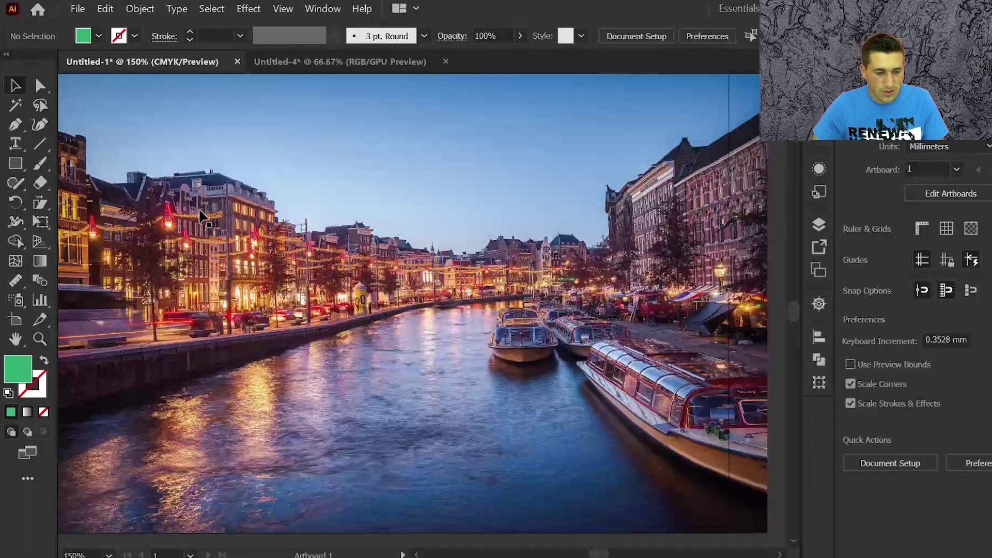
Step: Use the temporary Ctrl+Space zoom to marquee into a small patch of sky, then closer
left_click(15, 126)
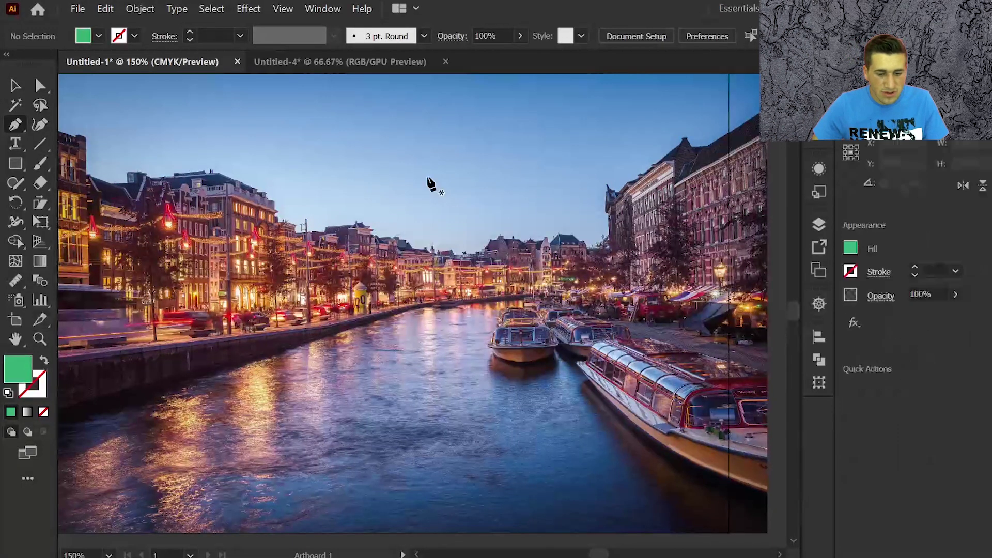
key("ctrl")
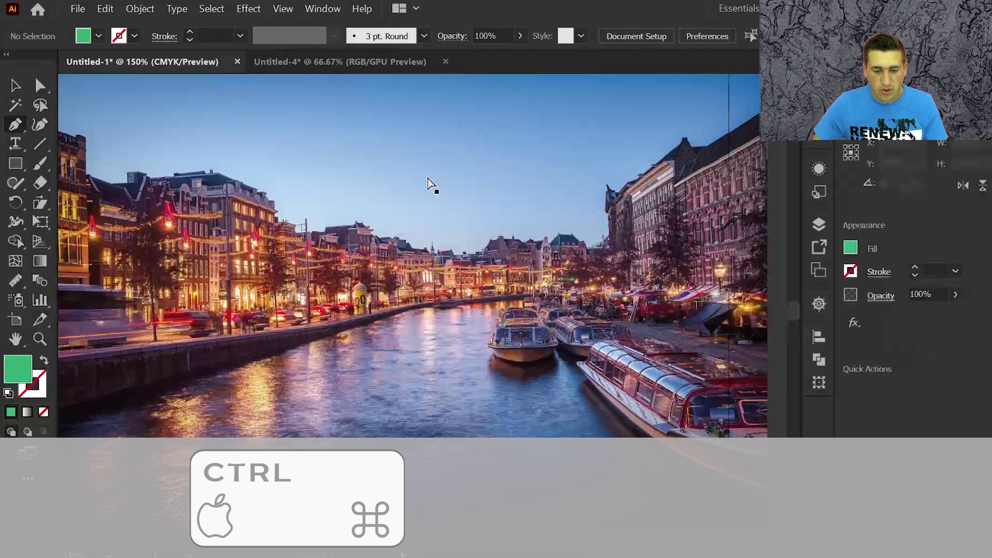
key("ctrl+space")
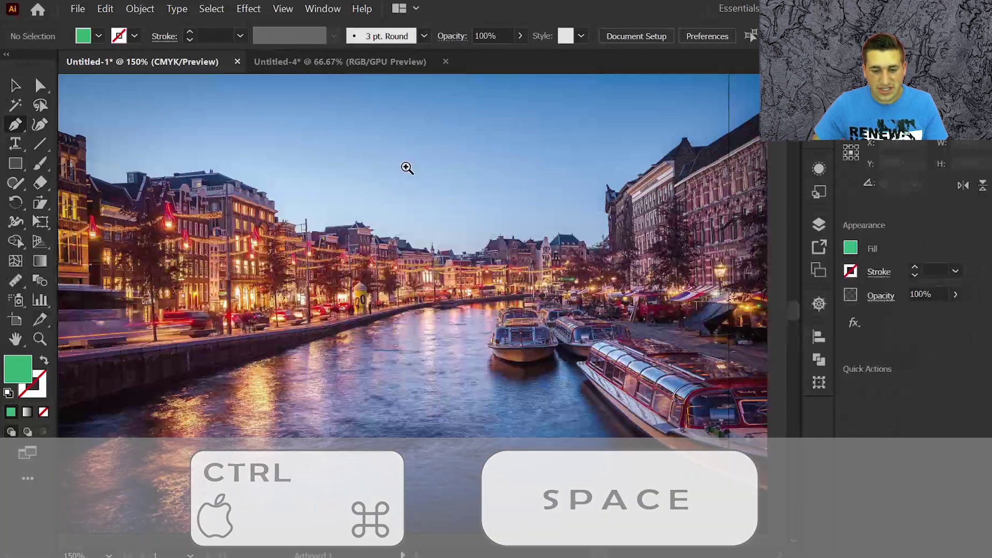
left_click_drag(407, 176, 488, 173)
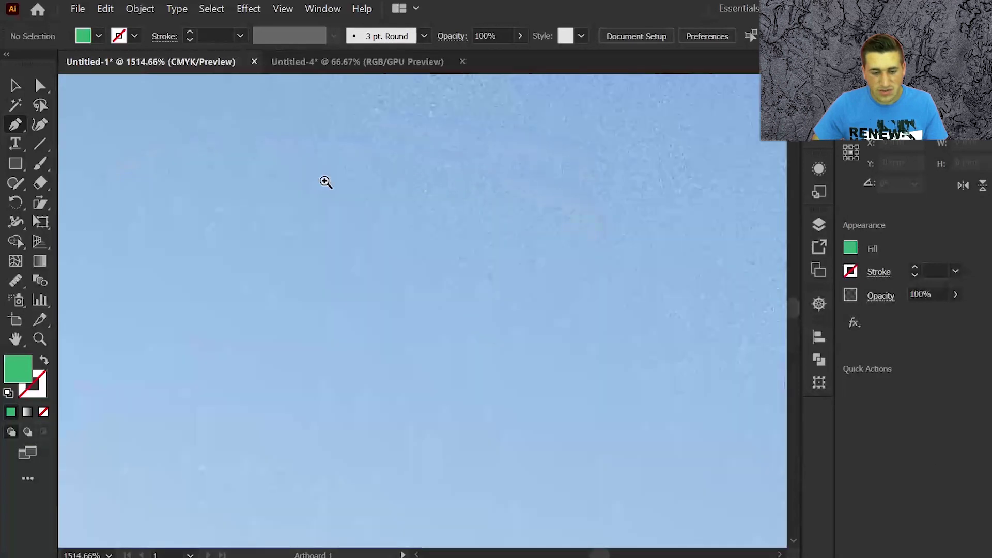
left_click_drag(355, 169, 744, 371)
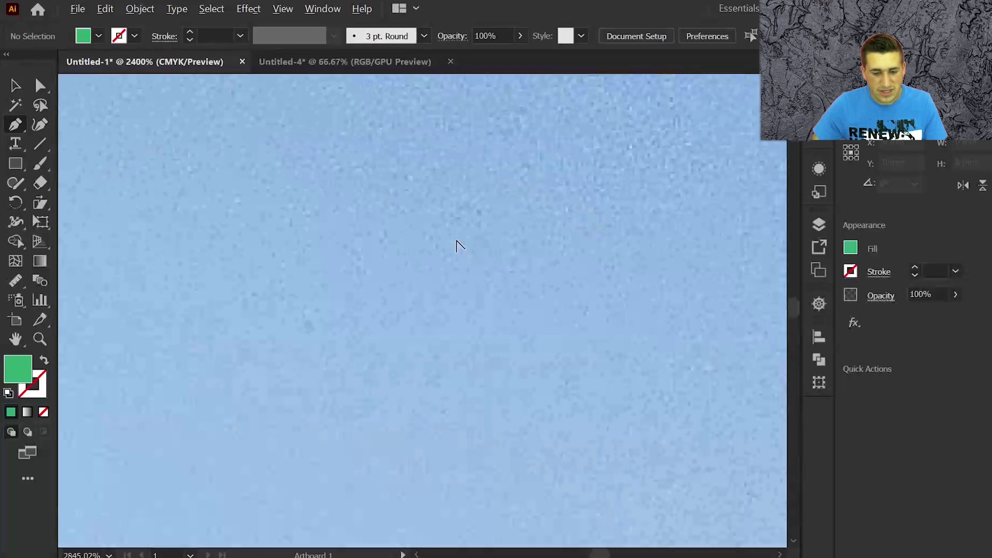
Step: Fit the whole canal photo back in view, pick the Selection tool, and turn GPU Preview on
key("ctrl+0")
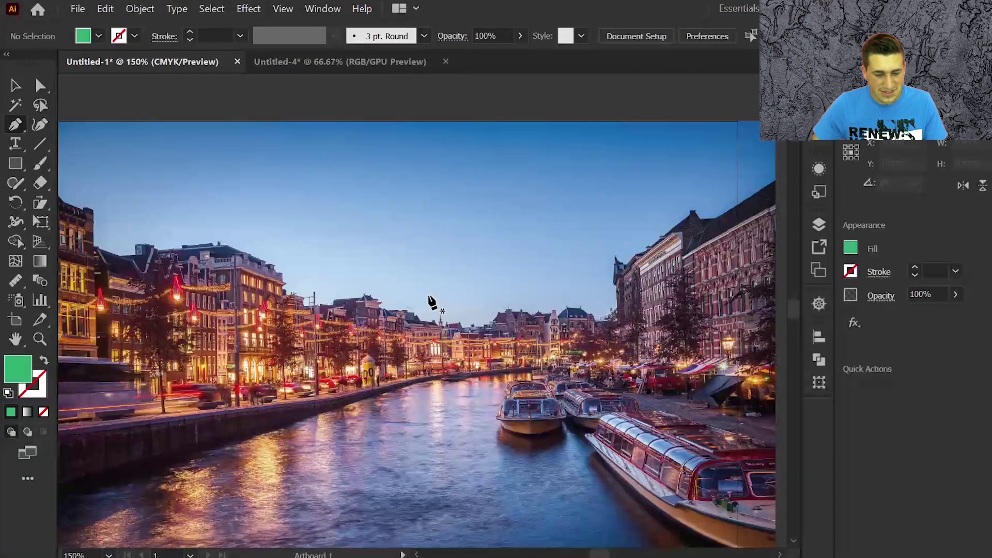
key("v")
key("ctrl+e")
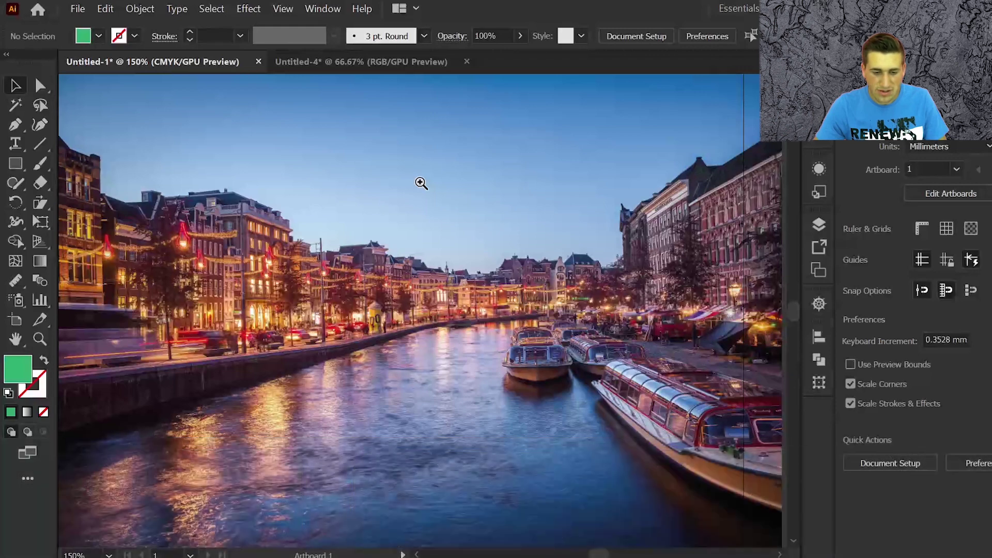
Step: Zoom the canal photo in to 300% with View > Zoom In, then back out to 200%
left_click(428, 175)
left_click(282, 8)
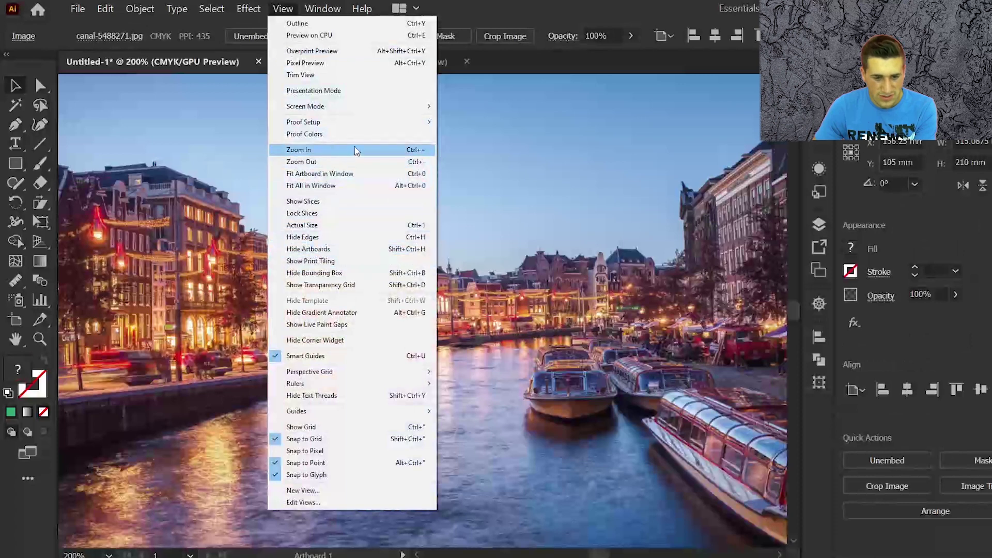
left_click(370, 150)
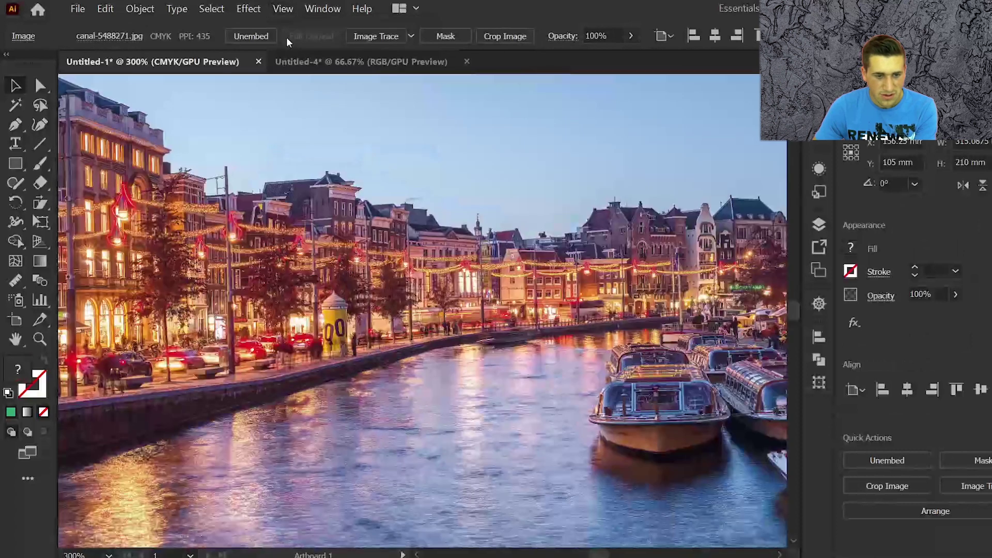
left_click(286, 11)
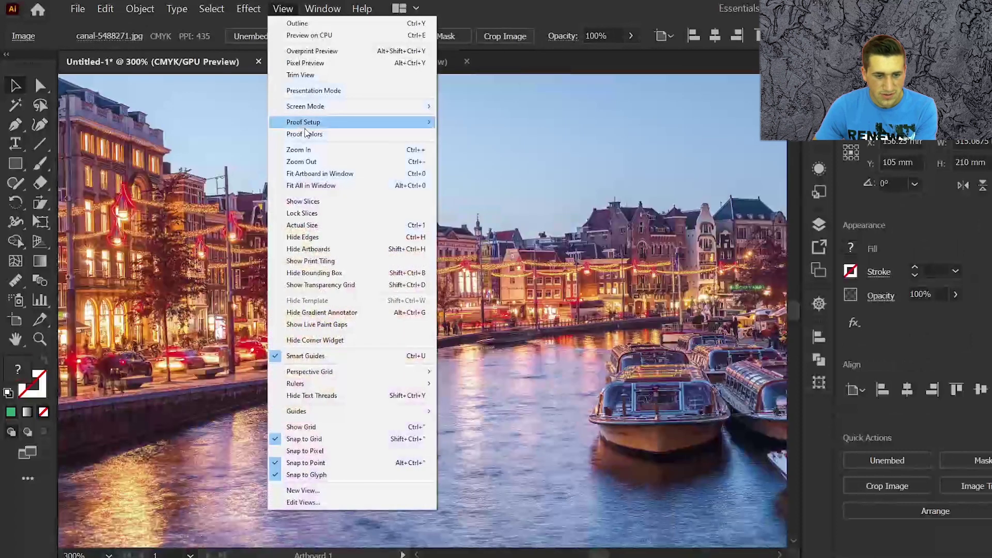
left_click(335, 161)
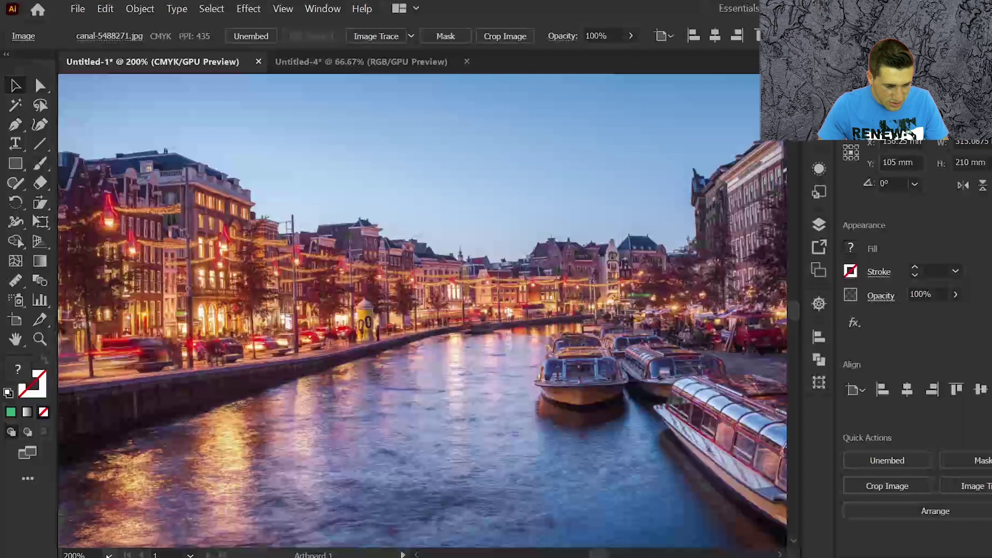
Step: Set the view to 100%, then to 16.67%, from the preset zoom level list
left_click(108, 555)
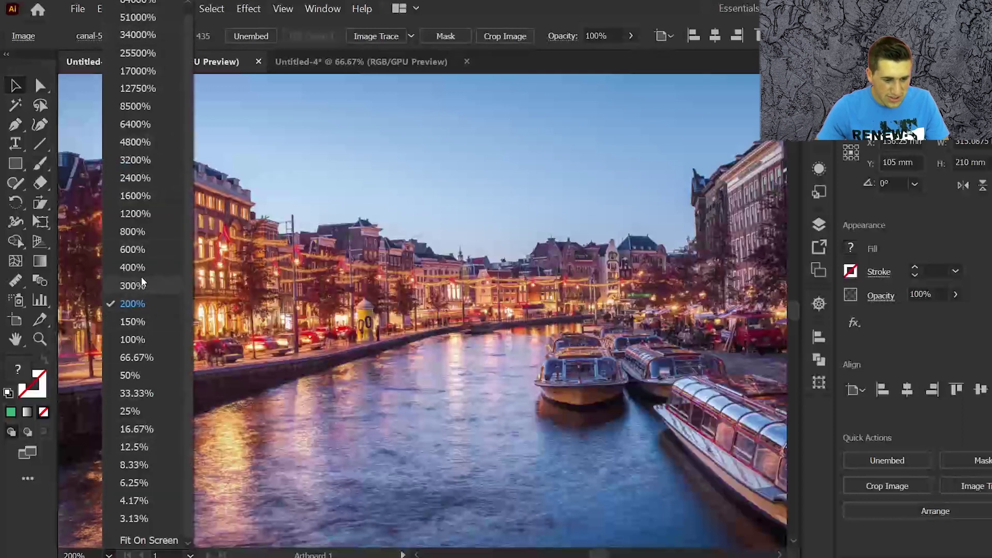
left_click(151, 339)
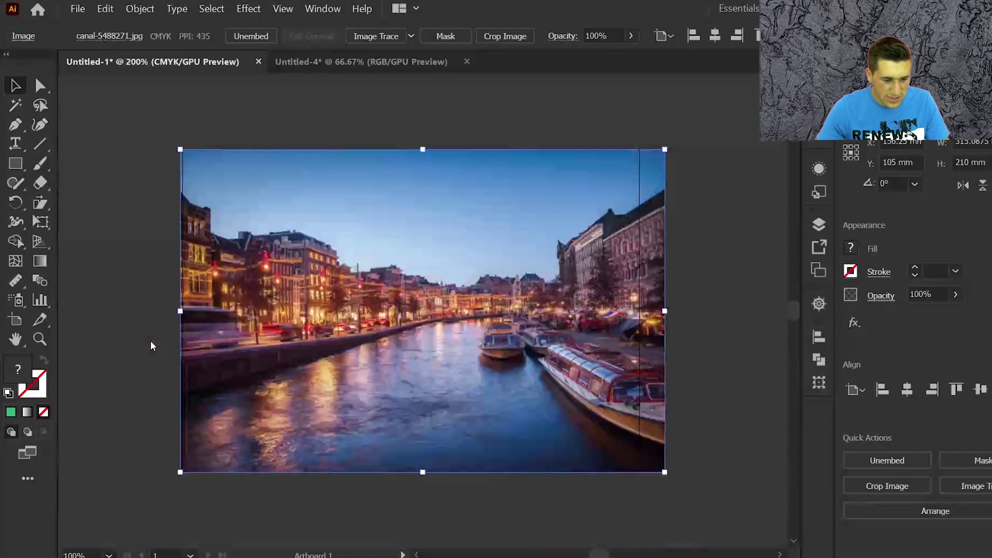
left_click(109, 555)
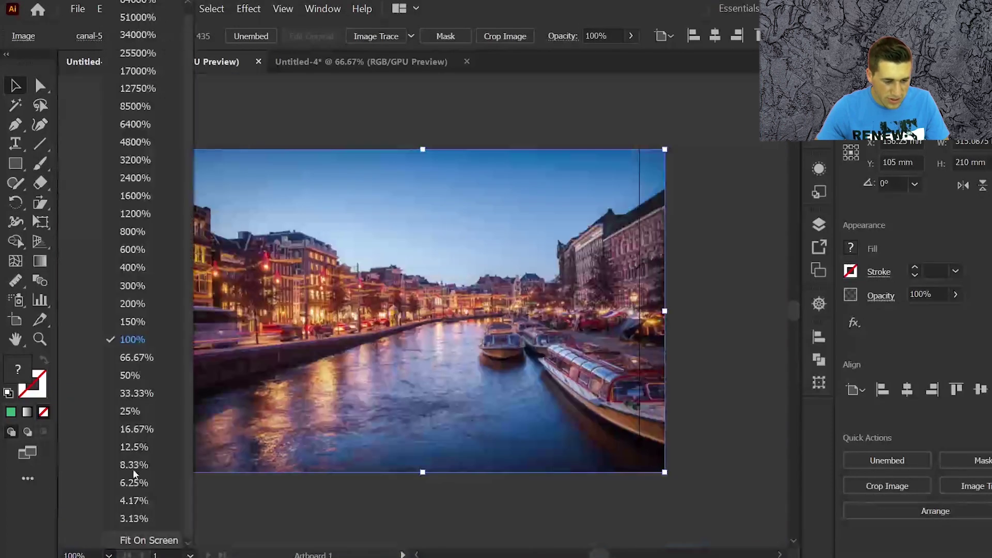
left_click(147, 429)
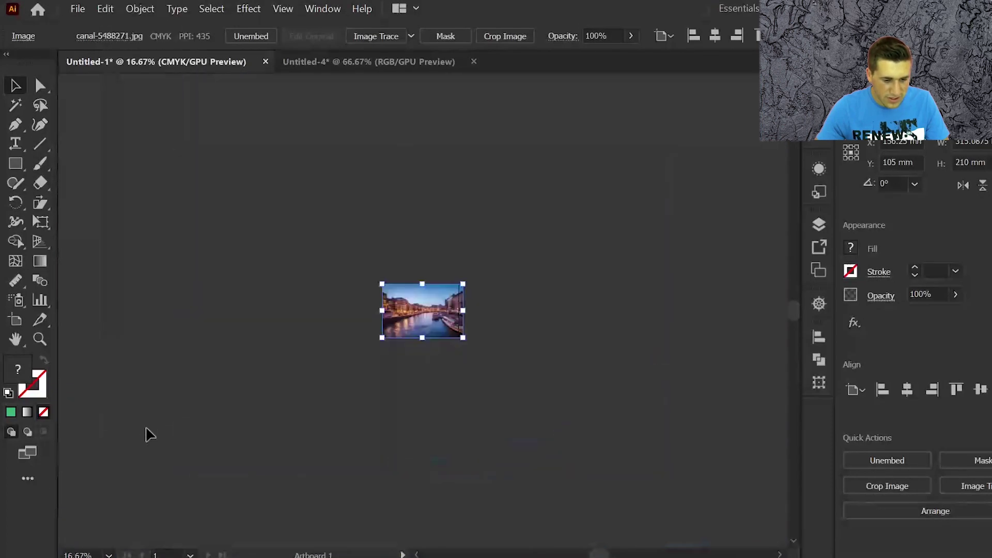
Step: Enter 50% and then 110% in the zoom field, stepping up with arrow keys, then show the Window menu
left_click(97, 553)
type("50")
key("Return")
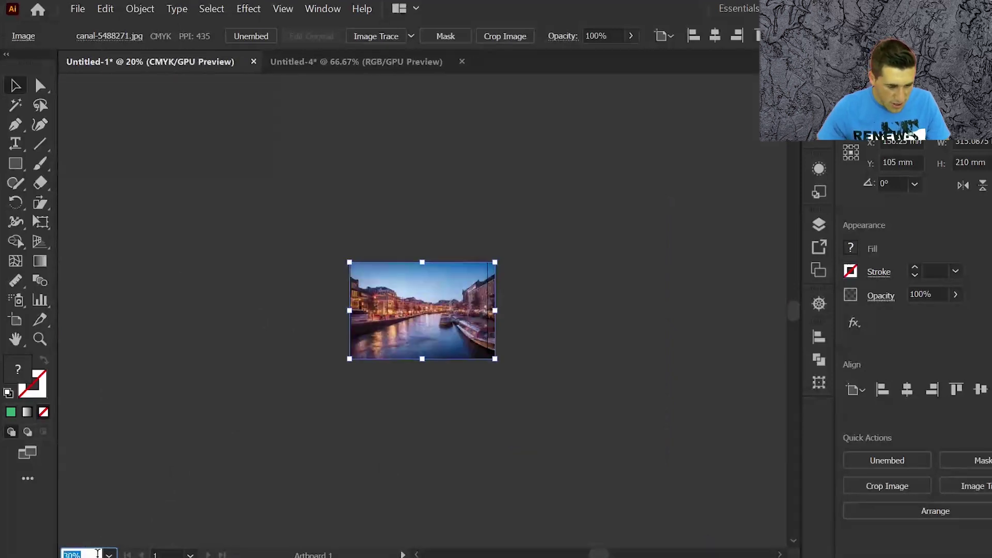
key("Up")
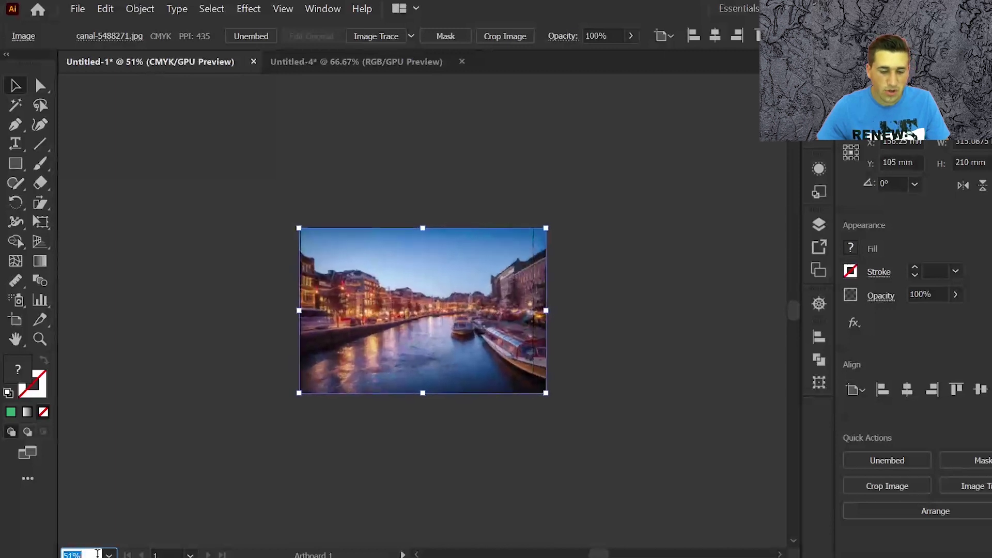
key("Up")
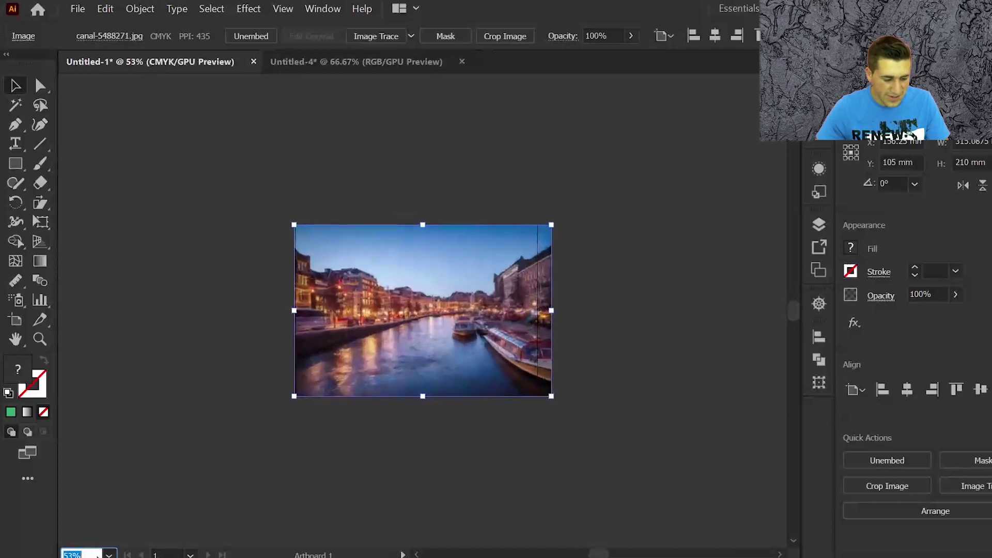
type("110")
key("Return")
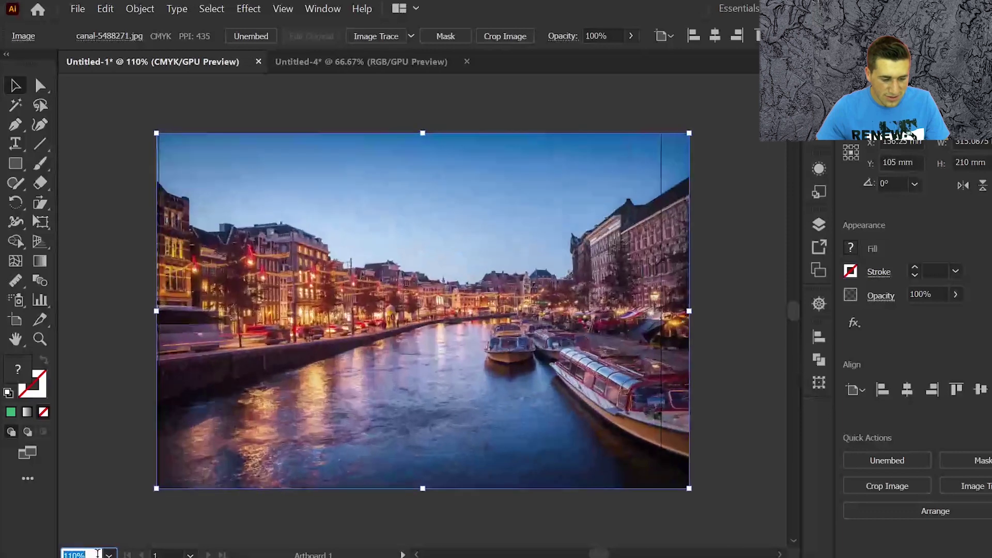
key("shift+Up")
key("shift+Up")
key("shift+Up")
key("shift+Up")
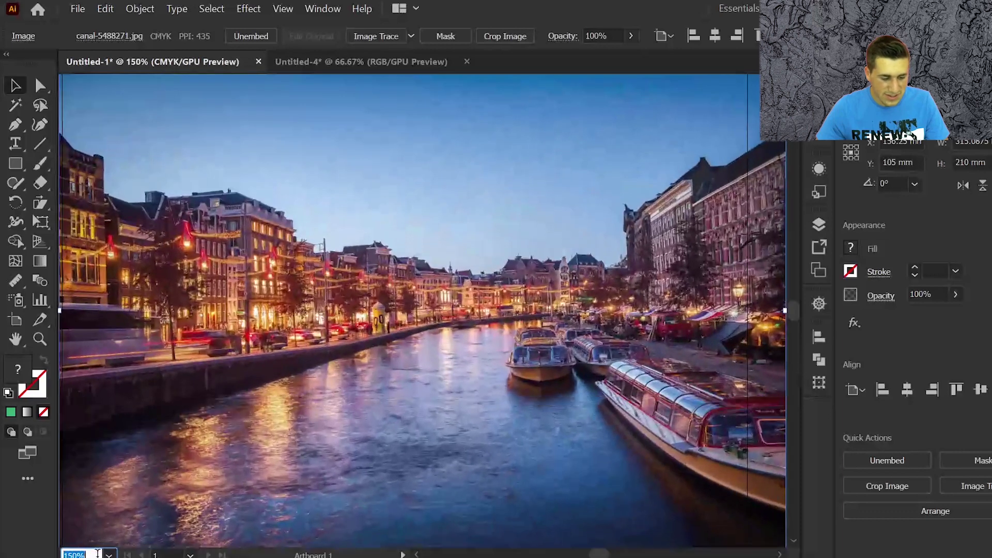
key("shift+Up")
key("shift+Up")
key("shift+Up")
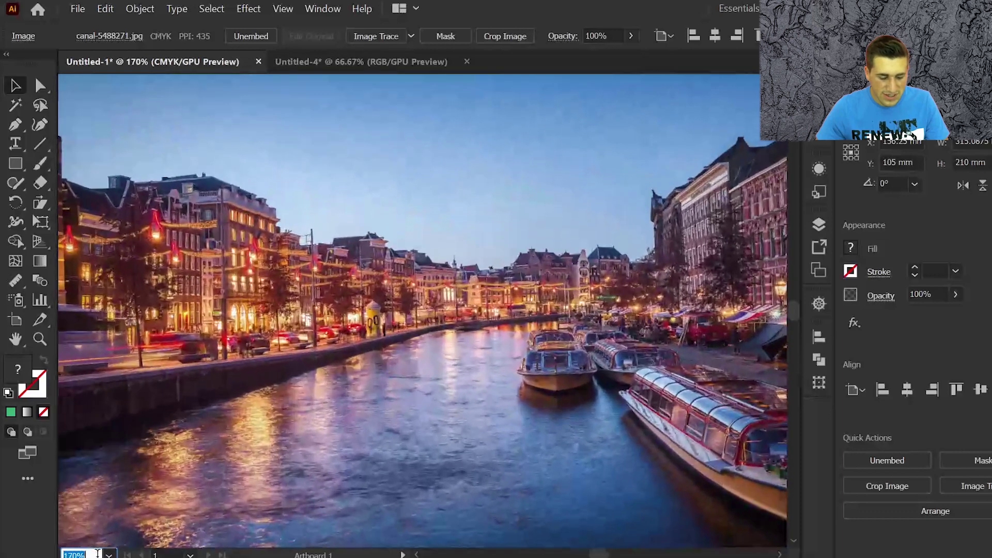
left_click(323, 10)
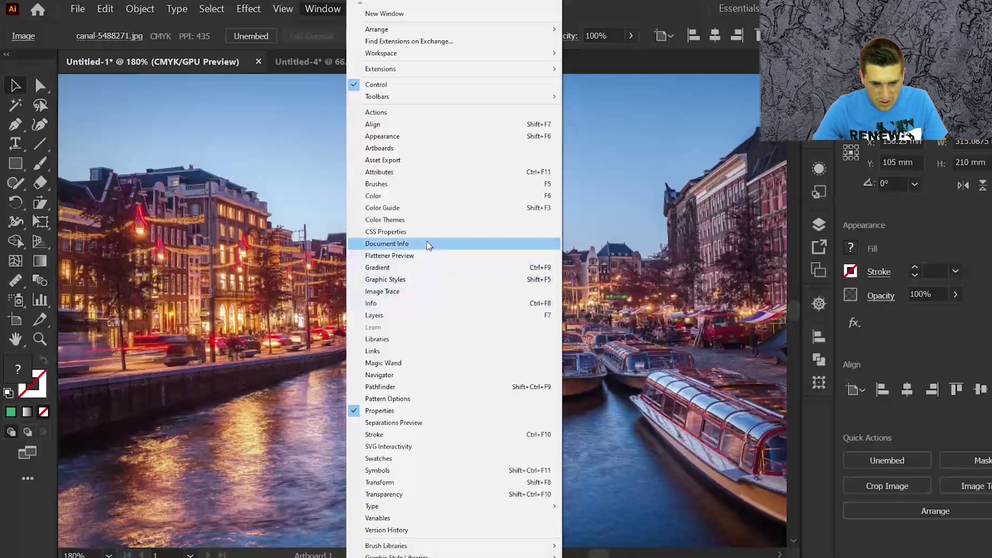
Step: Place the Navigator panel over the canvas and step its zoom out to 66.67%, then back in past 150%
left_click(419, 374)
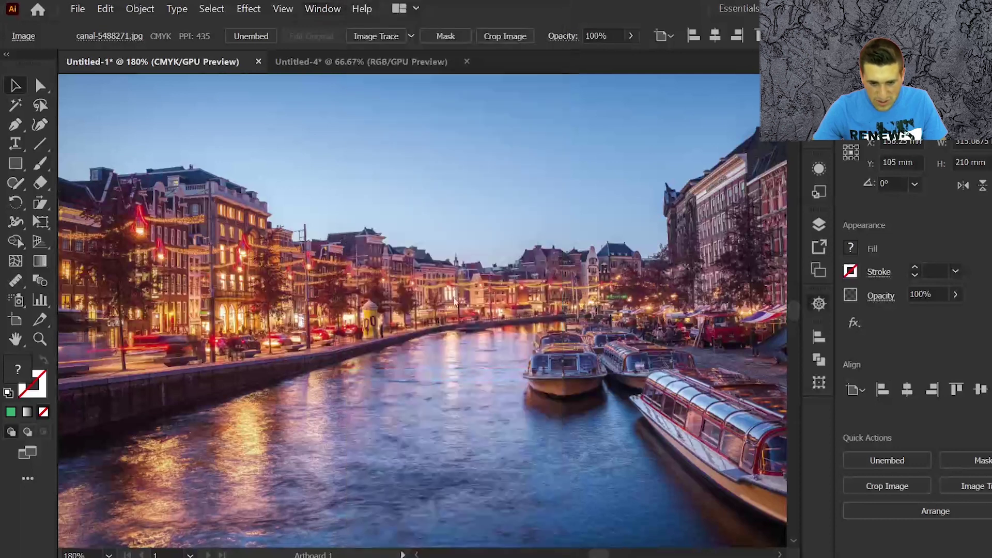
left_click_drag(671, 296, 637, 168)
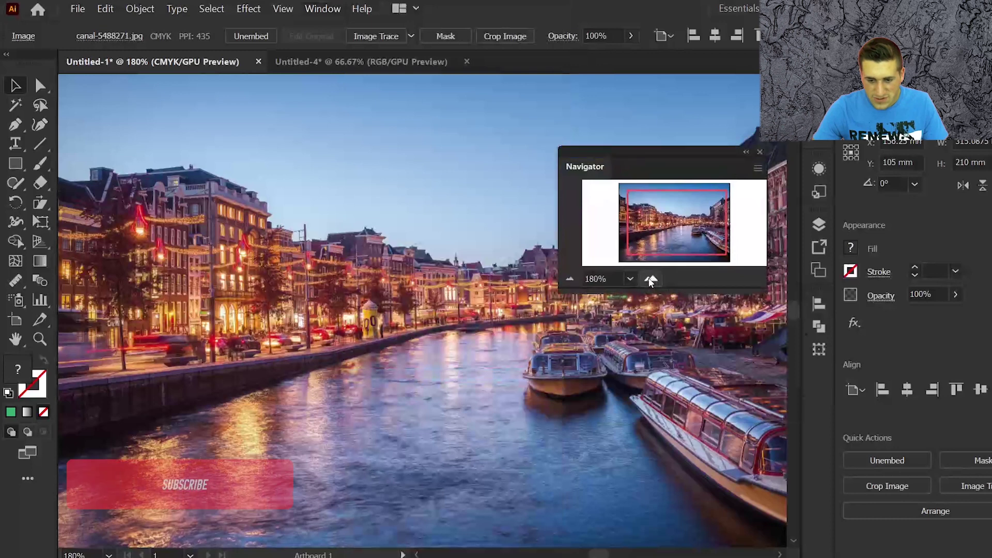
left_click(569, 281)
left_click(568, 281)
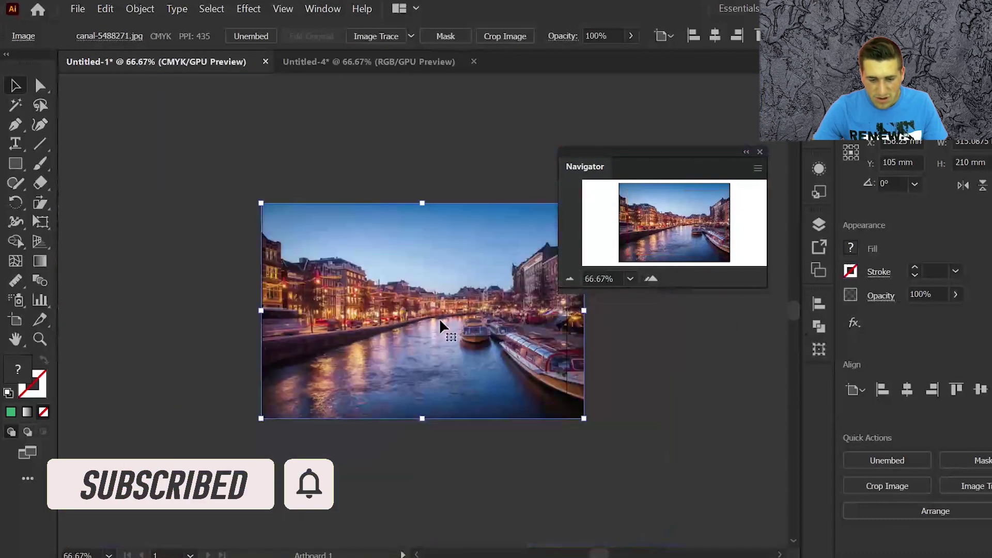
left_click(649, 279)
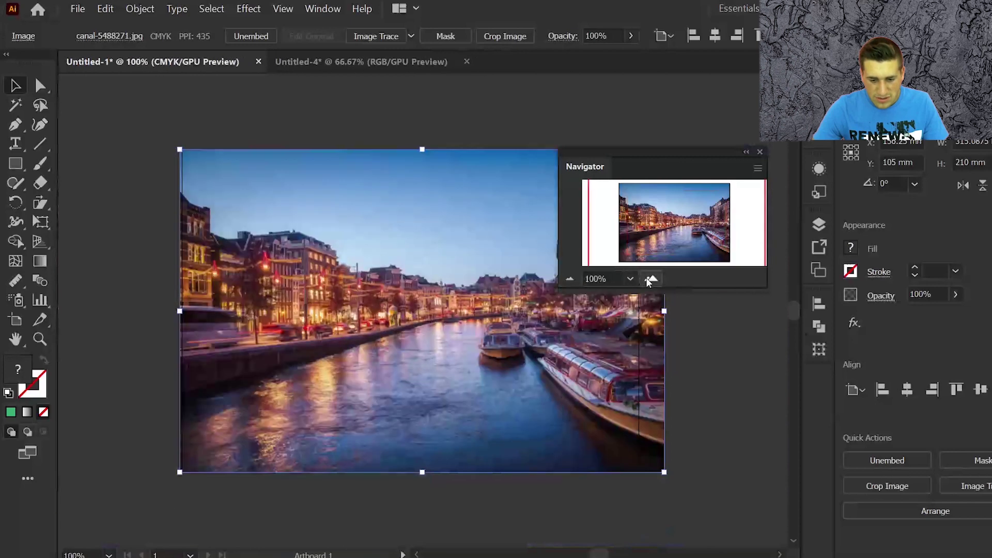
left_click(649, 278)
left_click(649, 278)
left_click(650, 279)
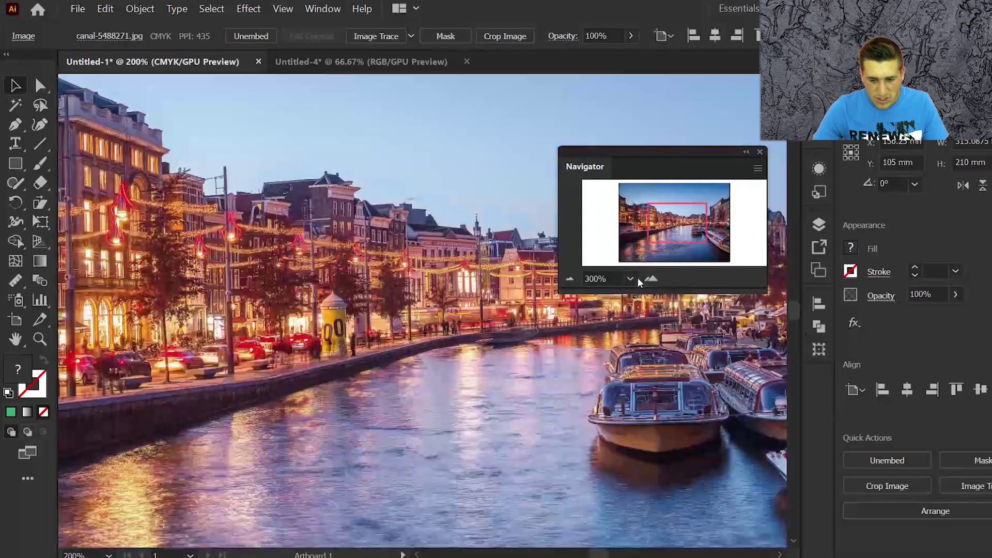
Step: Set the Navigator zoom value to 100% and drag a zoom box in its thumbnail
left_click(632, 279)
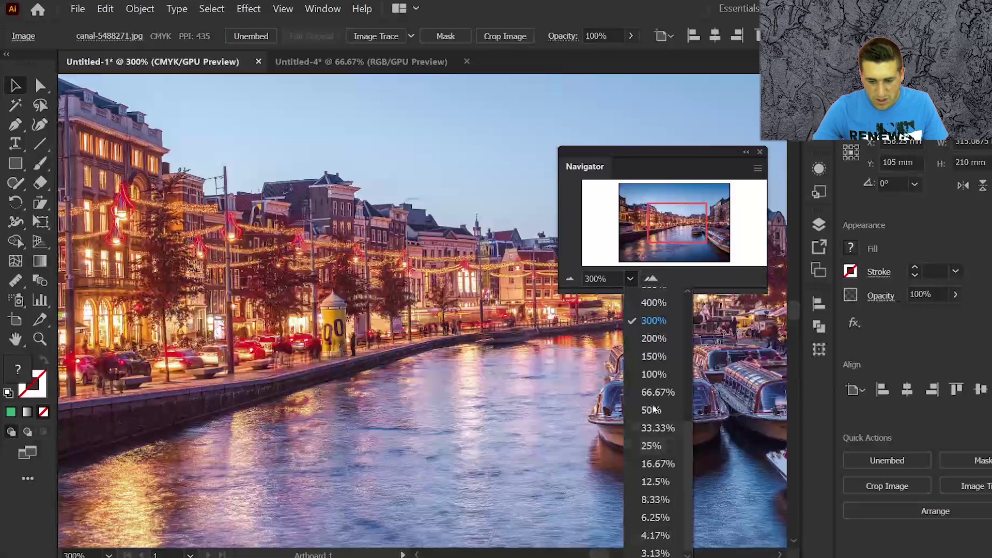
left_click(612, 277)
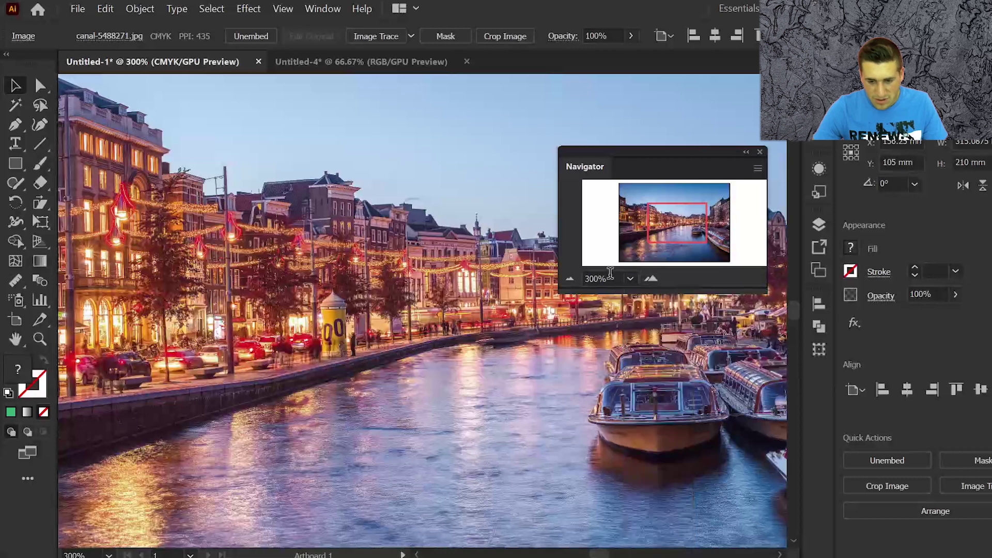
left_click(610, 275)
type("10")
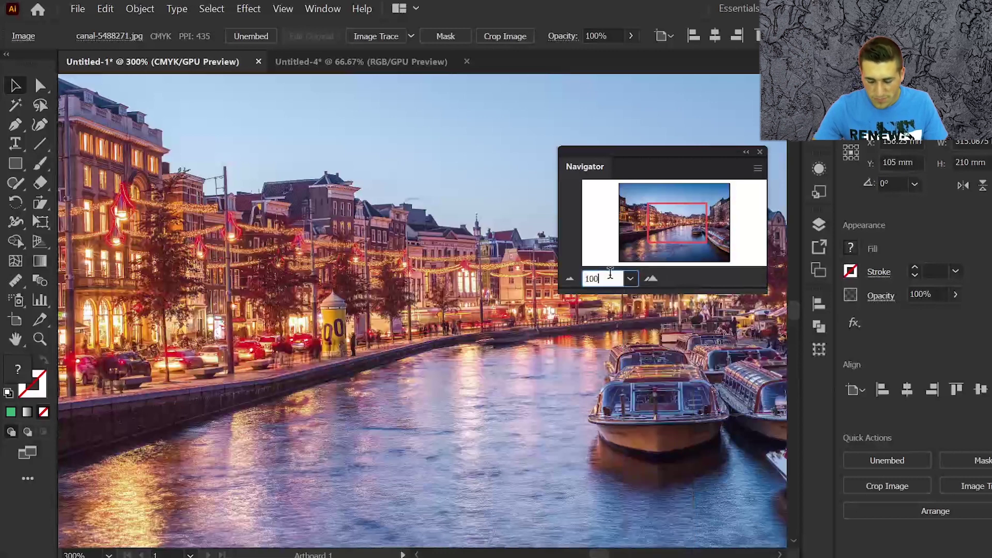
key("Return")
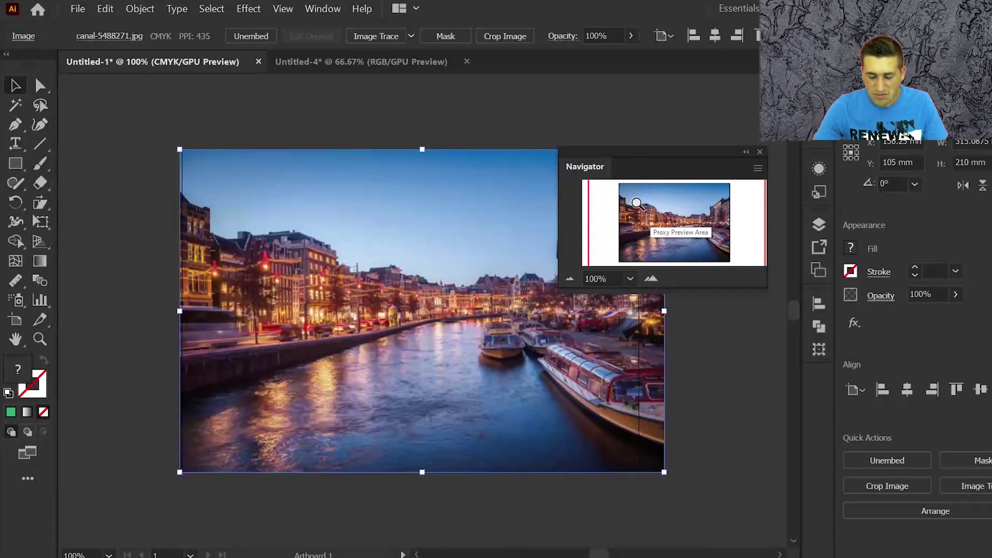
mouse_move(636, 203)
left_mouse_down()
mouse_move(702, 243)
mouse_move(653, 213)
left_mouse_up()
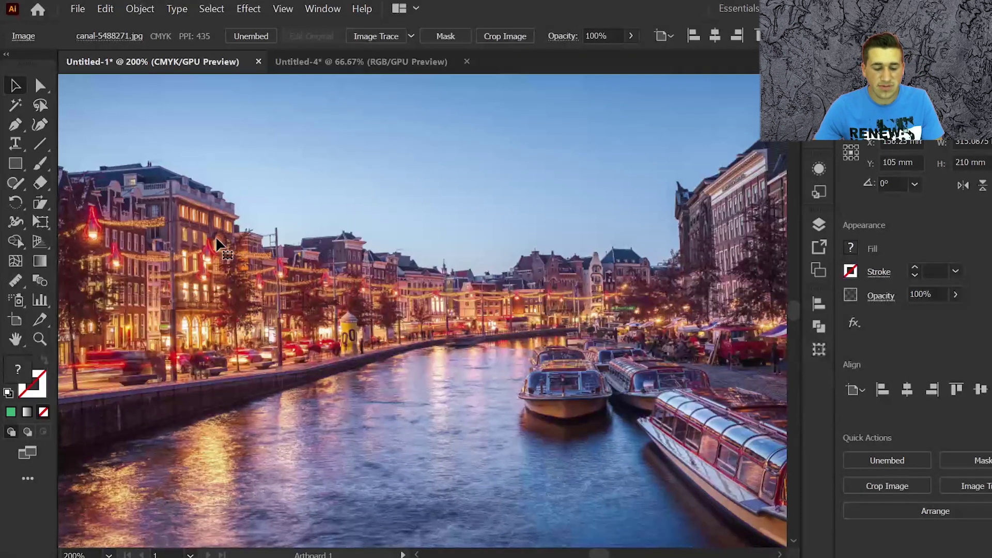
Step: Nudge the view, then fit the whole canal photo artboard in the window with Ctrl+0
left_click_drag(217, 243, 235, 244)
key("ctrl")
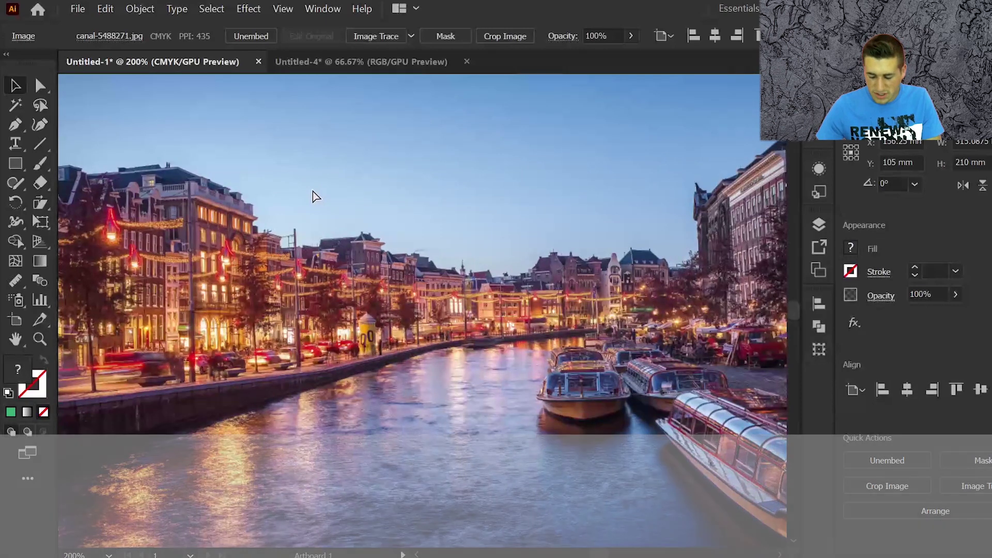
key("ctrl+0")
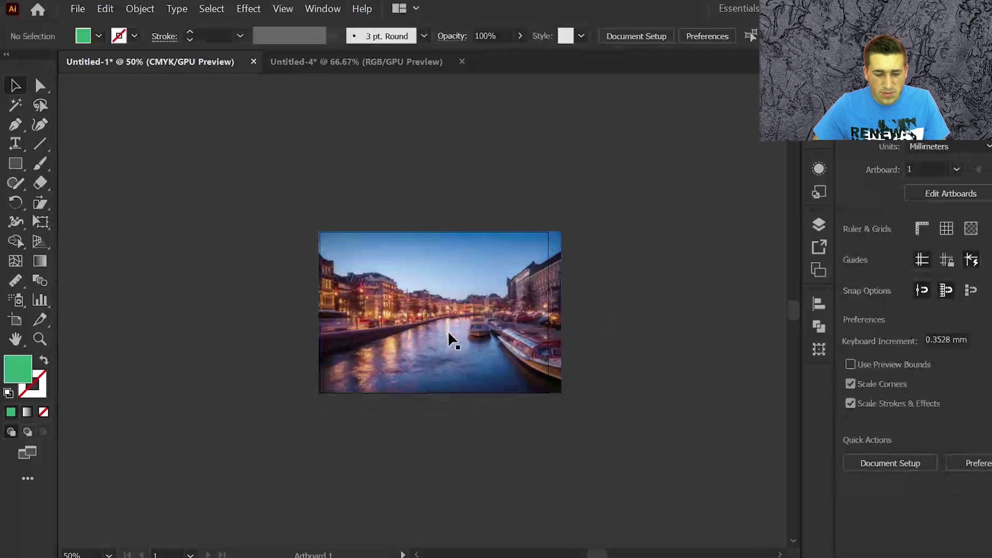
Step: Duplicate the canal photo artboard into a two-by-two grid of four artboards with the Artboard tool
scroll(450, 339, "down", 5)
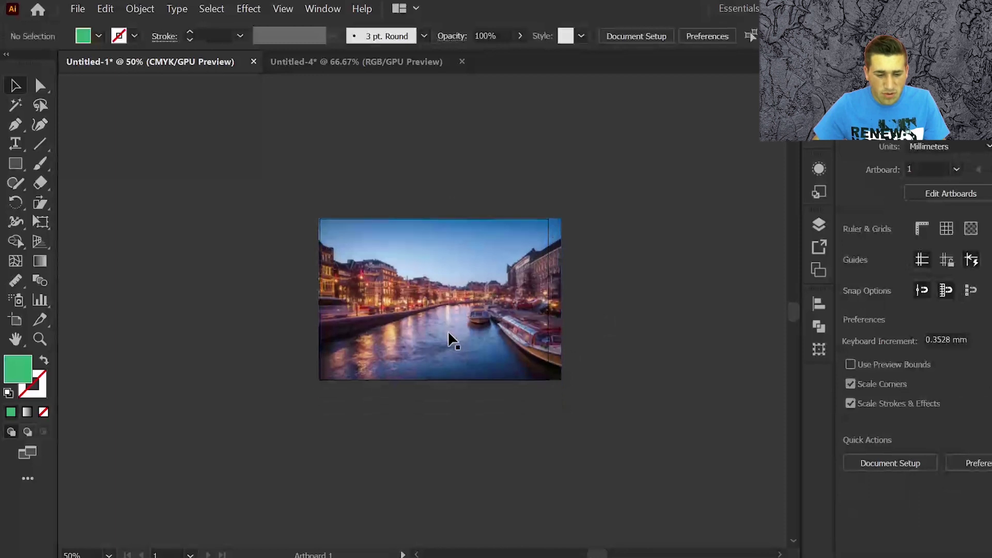
left_click_drag(414, 230, 599, 223)
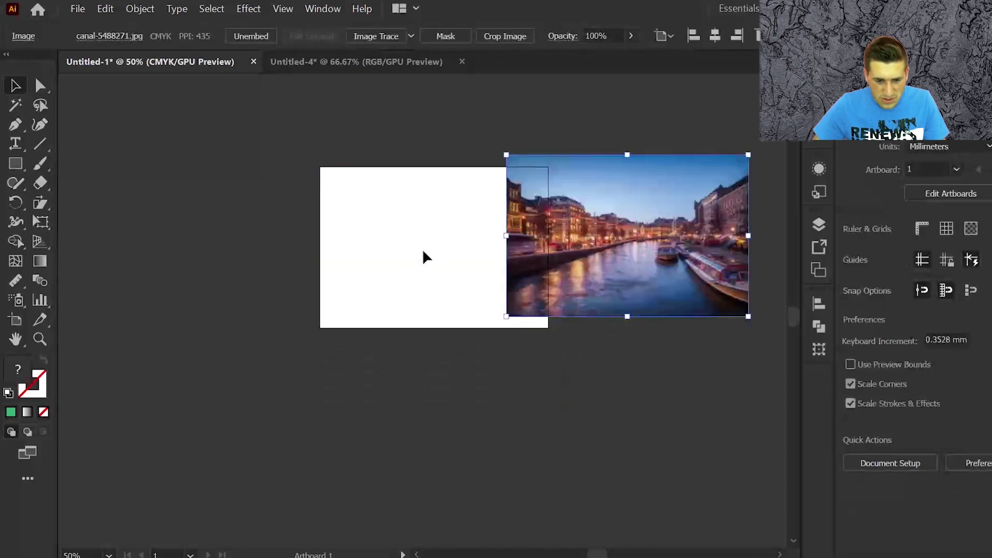
scroll(422, 257, "down", 1)
key("ctrl+z")
key("shift+o")
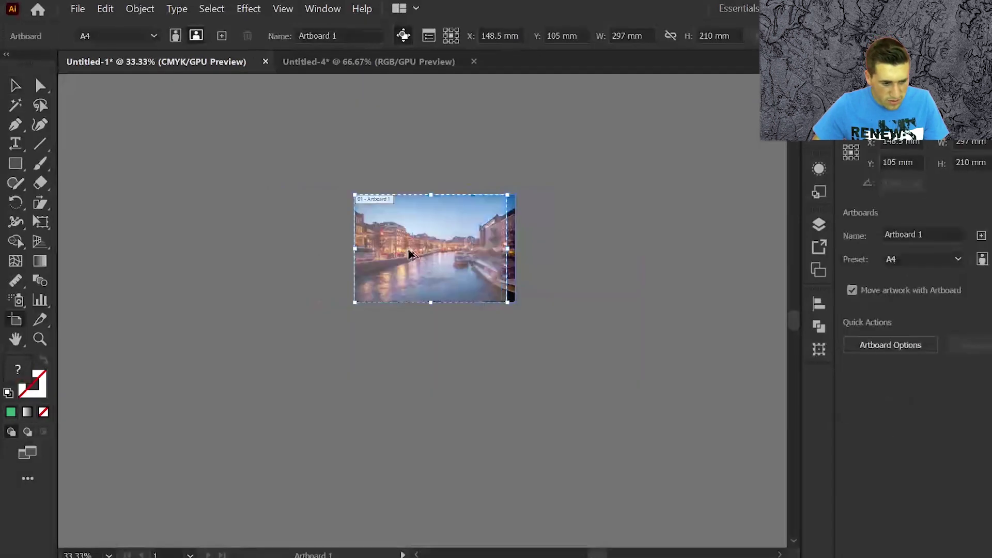
left_click_drag(418, 262, 454, 386)
Step: View the fourth artboard at 100% and pan to centre its photo
key("v")
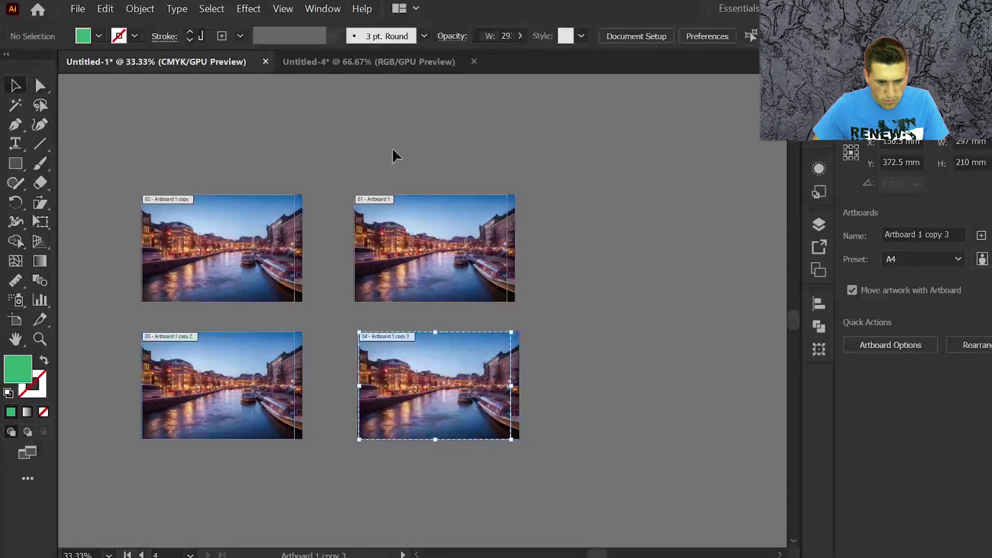
key("ctrl+1")
left_click_drag(372, 200, 435, 226)
Step: Deselect the photo, fit all four artboards with Ctrl+Alt+0, then fit the fourth artboard using the Hand tool
left_click(67, 202)
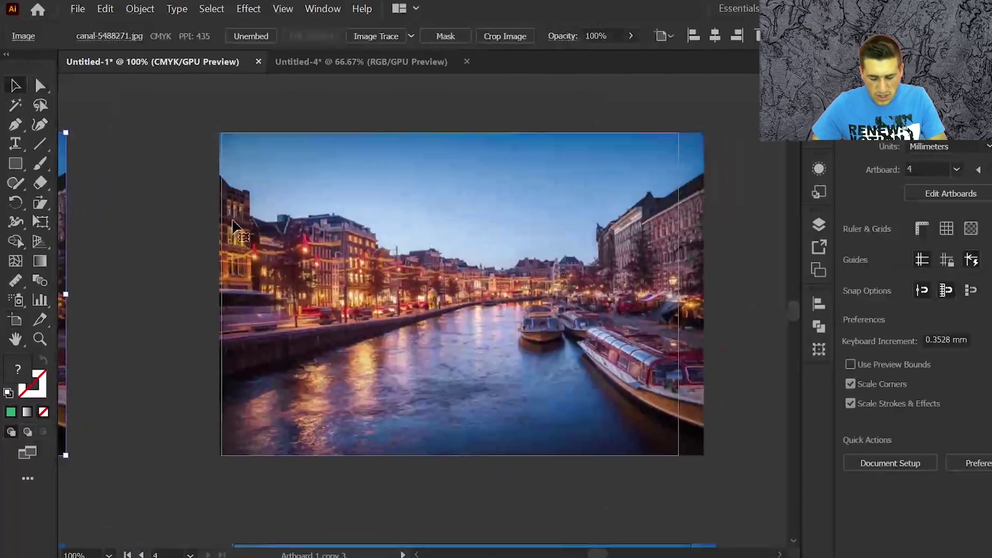
key("ctrl+shift+a")
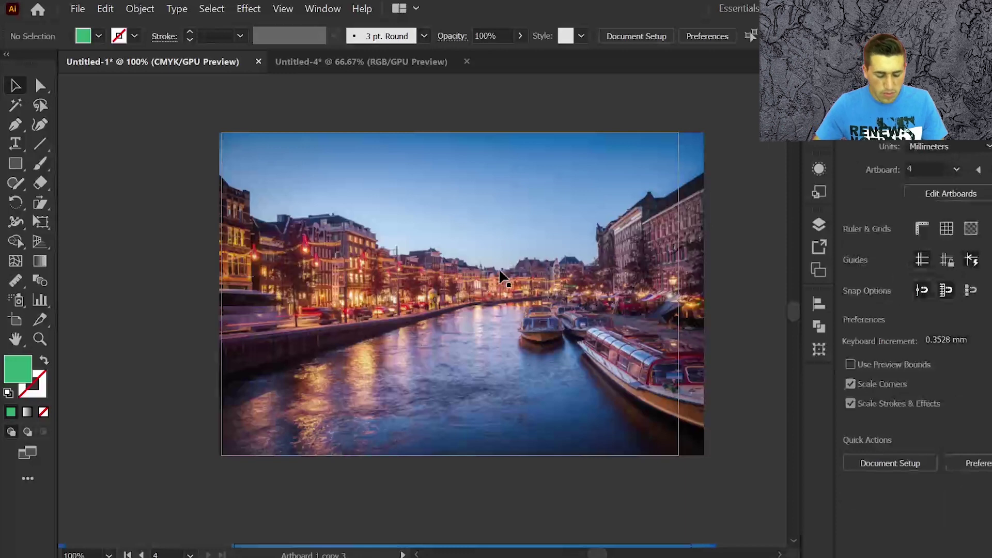
key("ctrl")
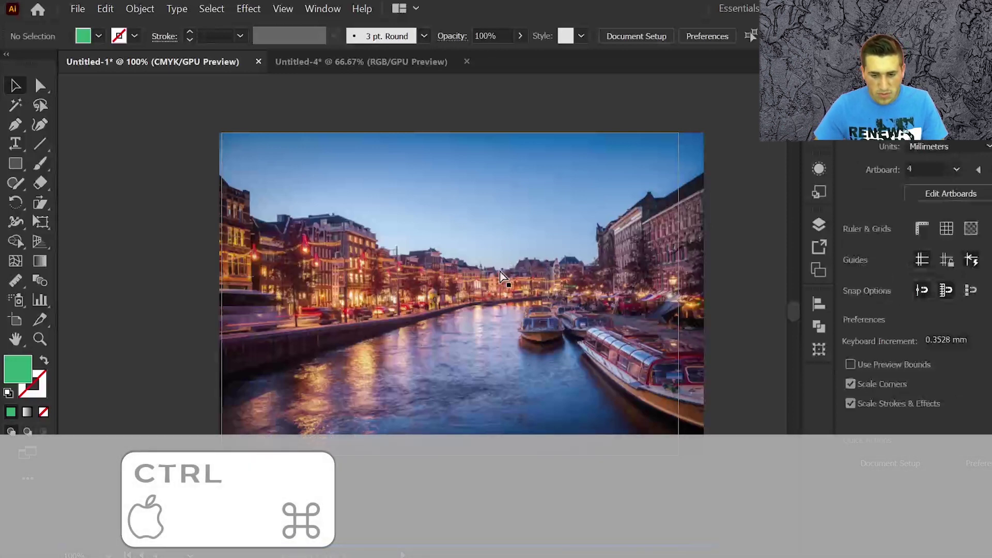
key("alt")
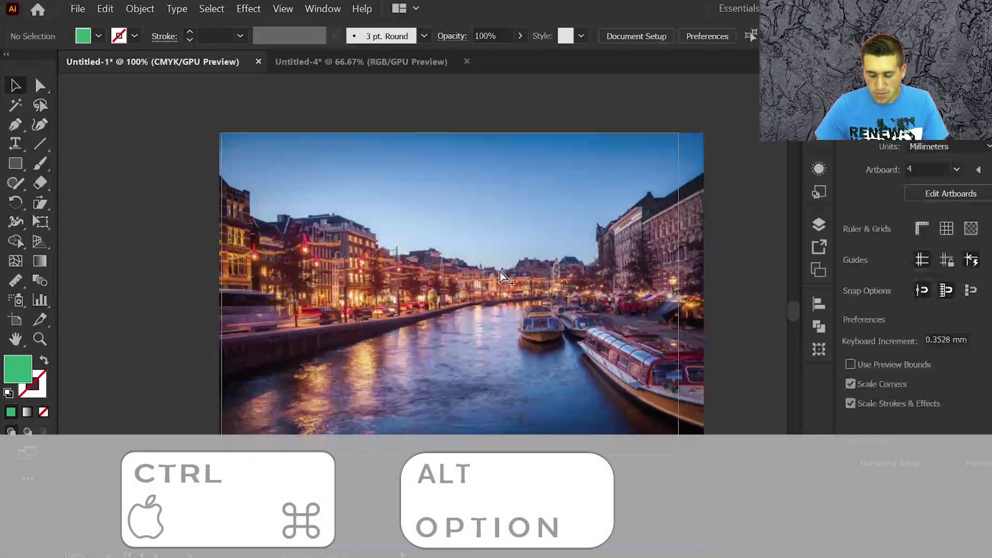
key("ctrl+alt+0")
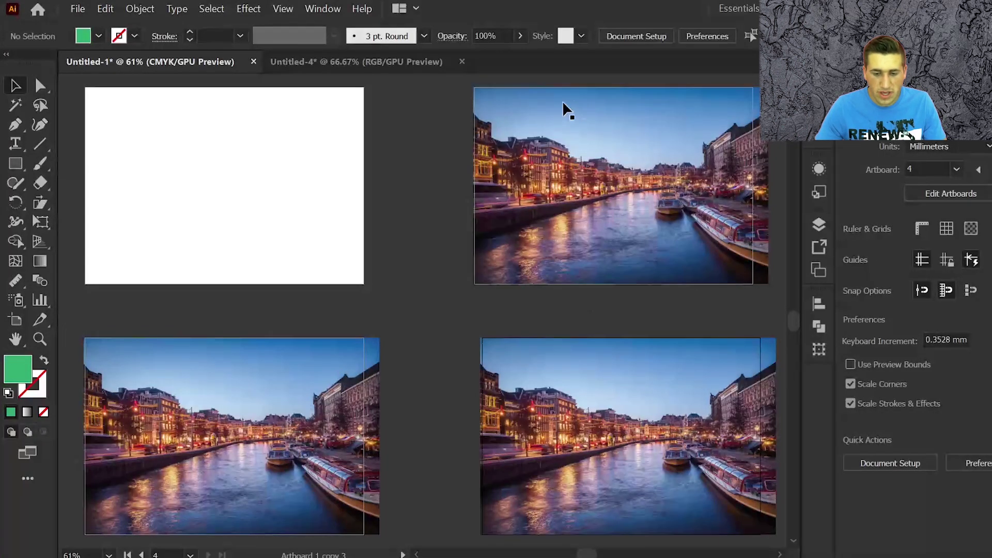
double_click(13, 342)
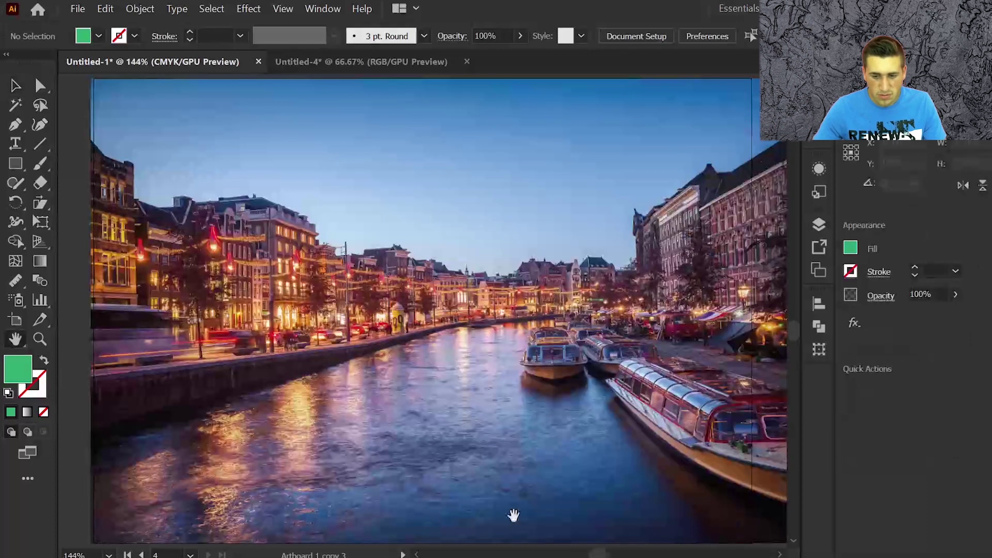
Step: Switch to the Selection tool and view the fourth artboard's photo at 100% with Ctrl+1
key("v")
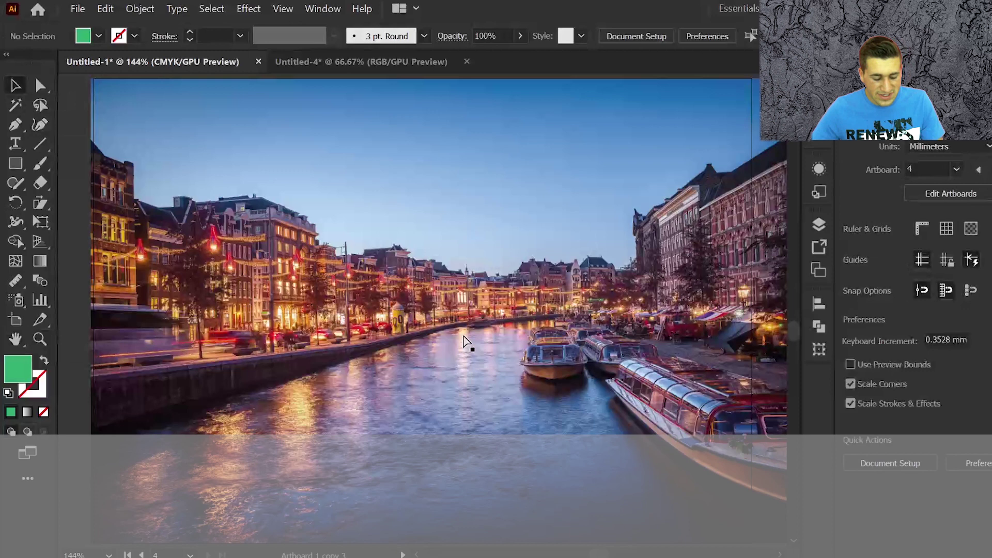
key("ctrl+1")
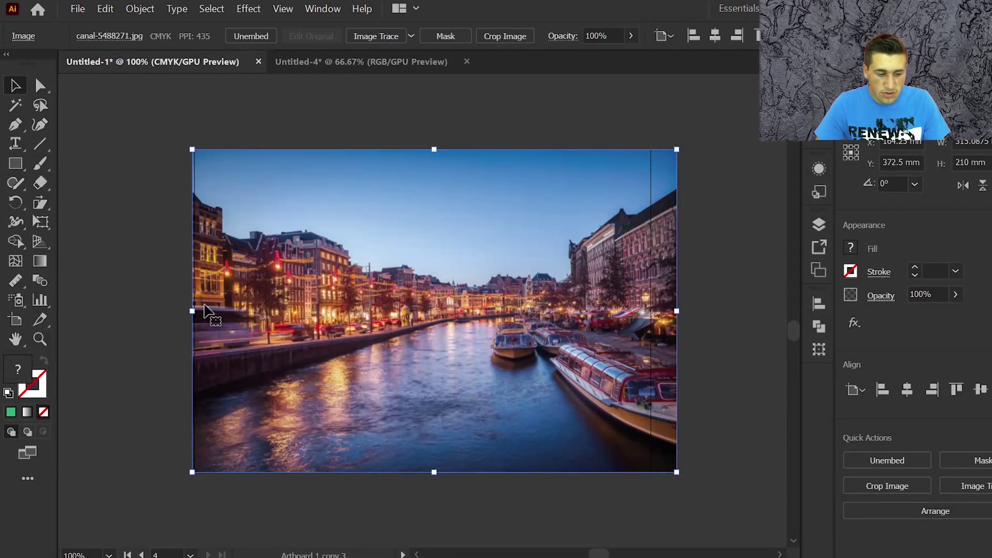
scroll(221, 301, "up", 5)
scroll(221, 300, "up", 5)
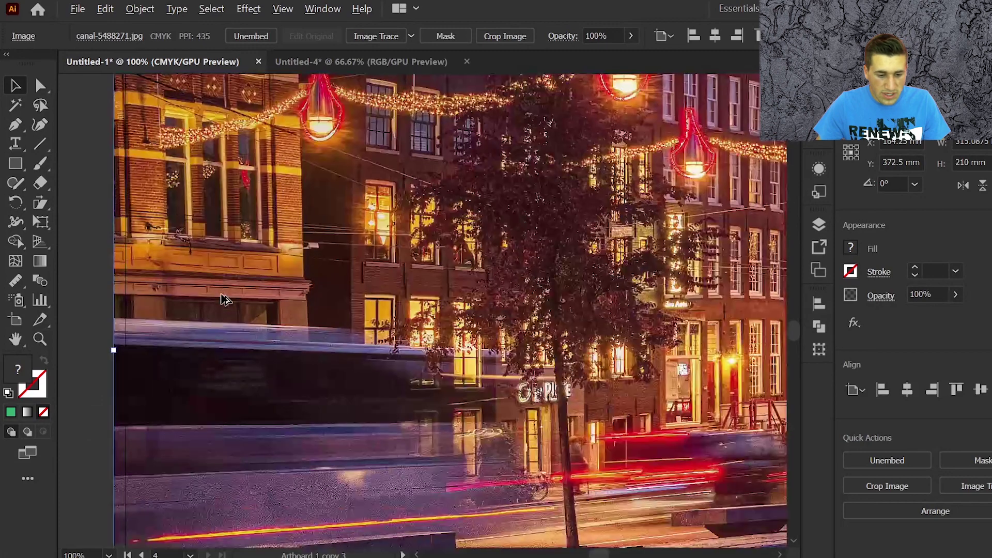
double_click(38, 341)
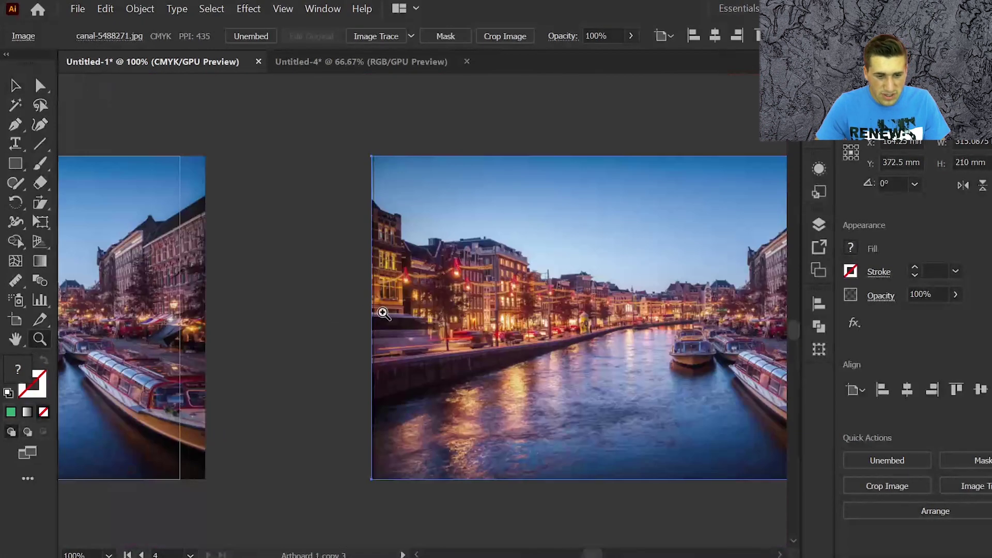
scroll(383, 313, "right", 6)
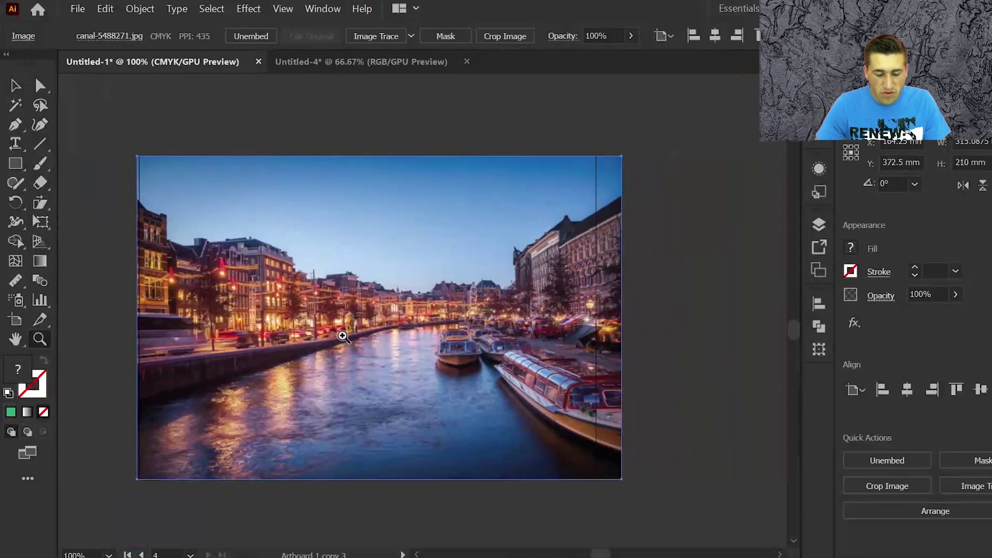
left_click(384, 240)
left_click(385, 240)
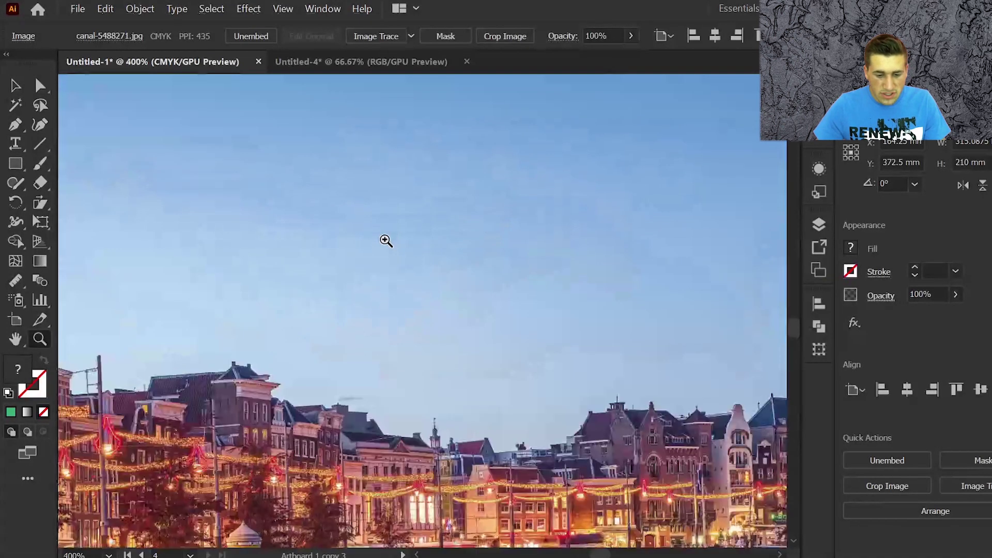
key("ctrl+1")
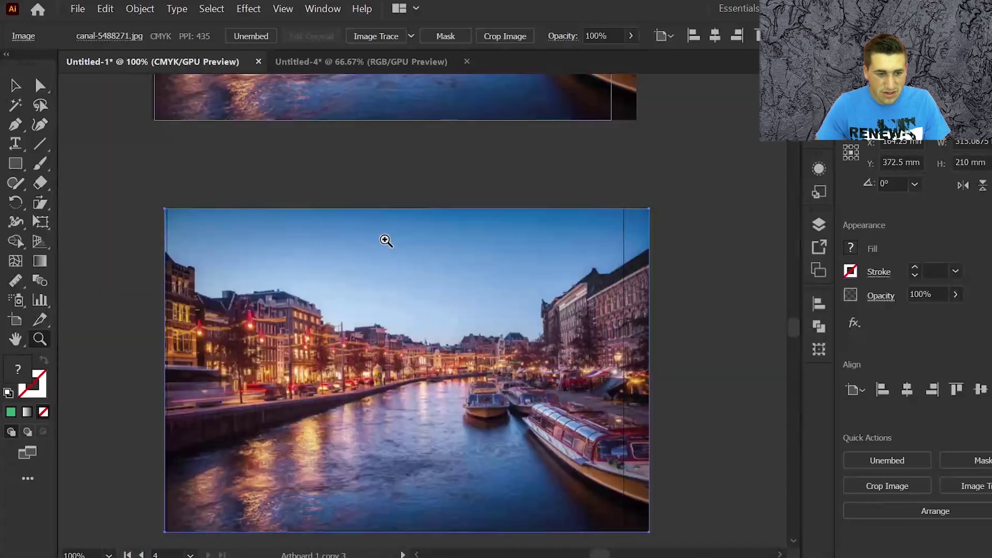